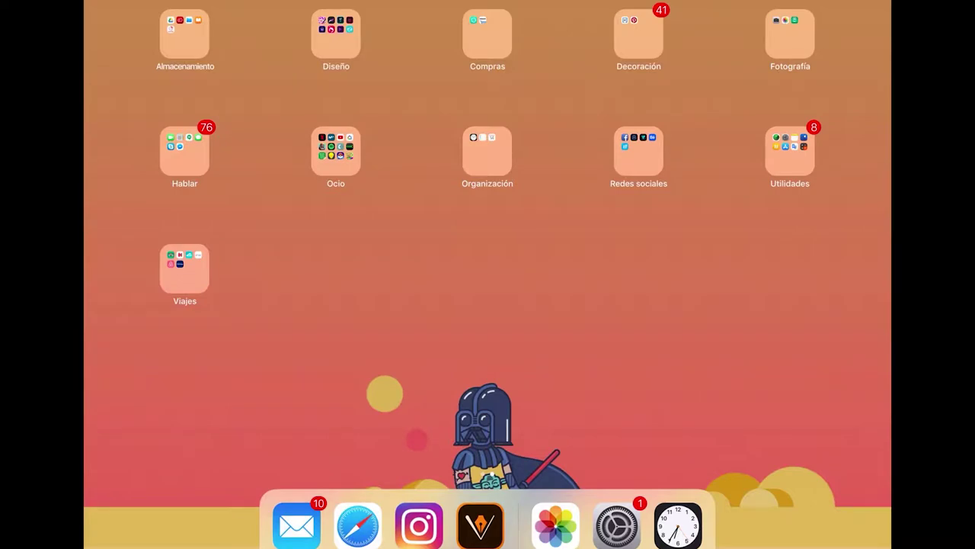
Launch Procreate from the Diseño folder on the iPad Home Screen
left_click(336, 35)
left_click(438, 126)
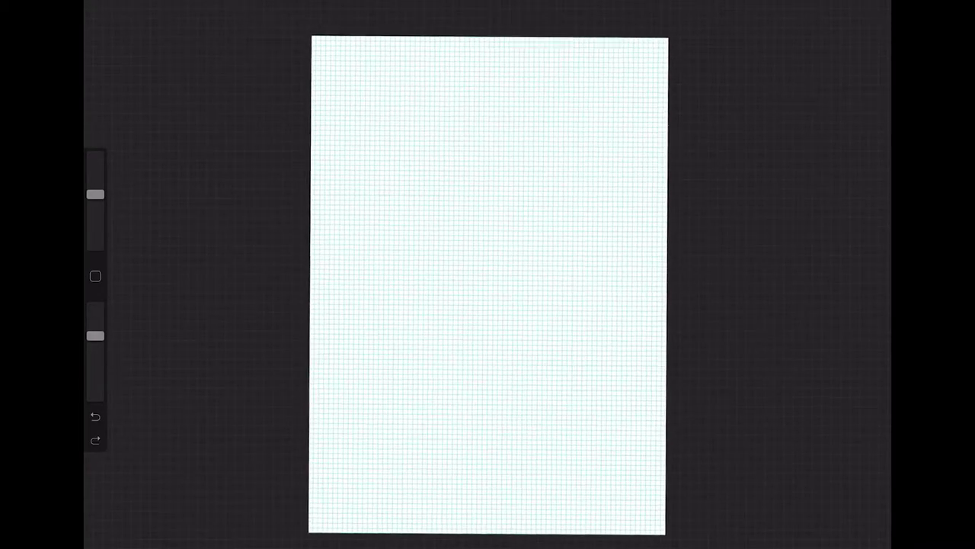
Zoom the canvas, toggle background and Capa 1 visibility off and on, and open Capa 1's options
scroll(488, 282, "up", 5)
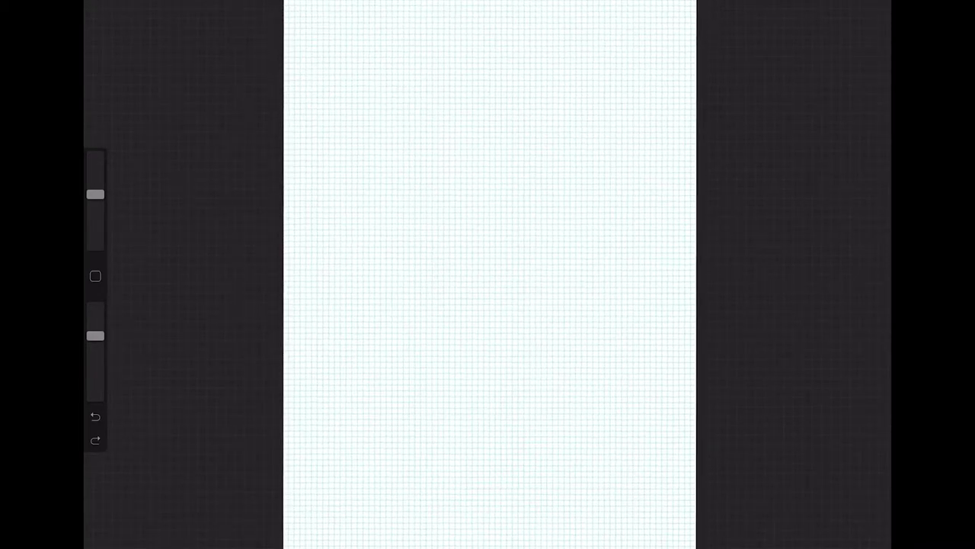
scroll(491, 274, "down", 2)
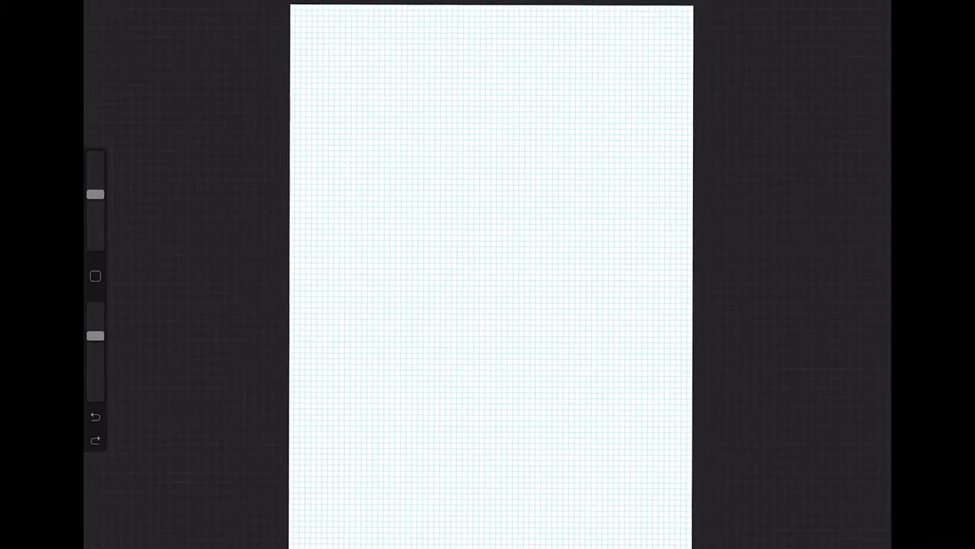
scroll(489, 276, "down", 1)
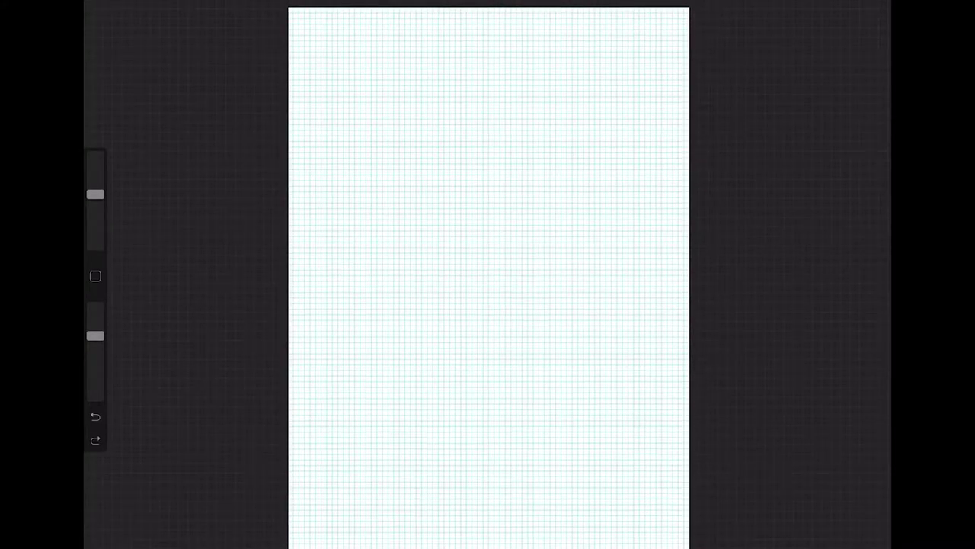
scroll(488, 276, "up", 1)
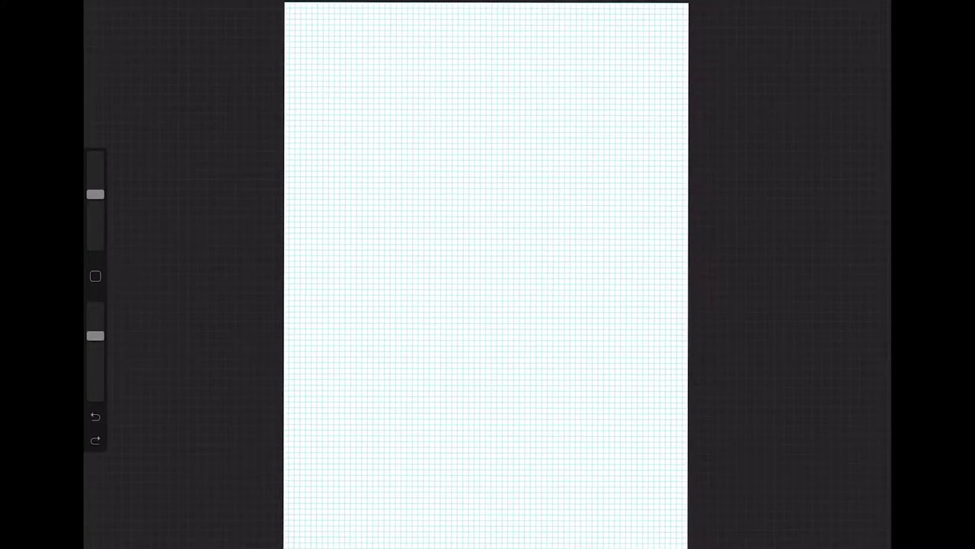
key("l")
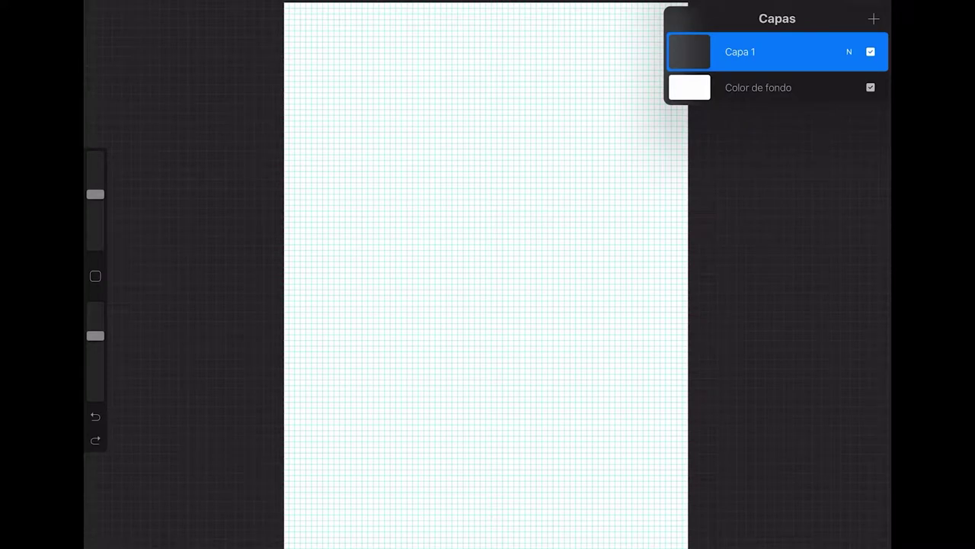
left_click(870, 87)
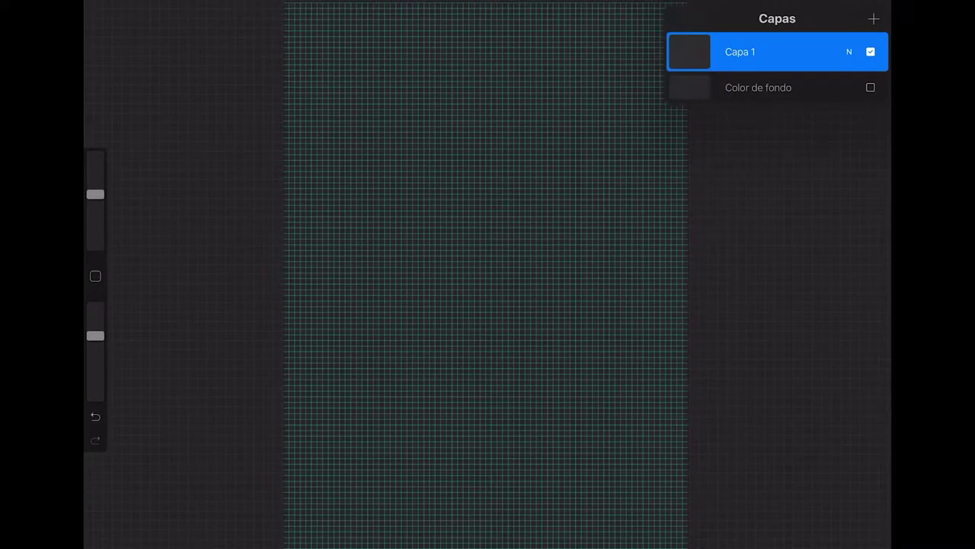
left_click(870, 86)
left_click(871, 51)
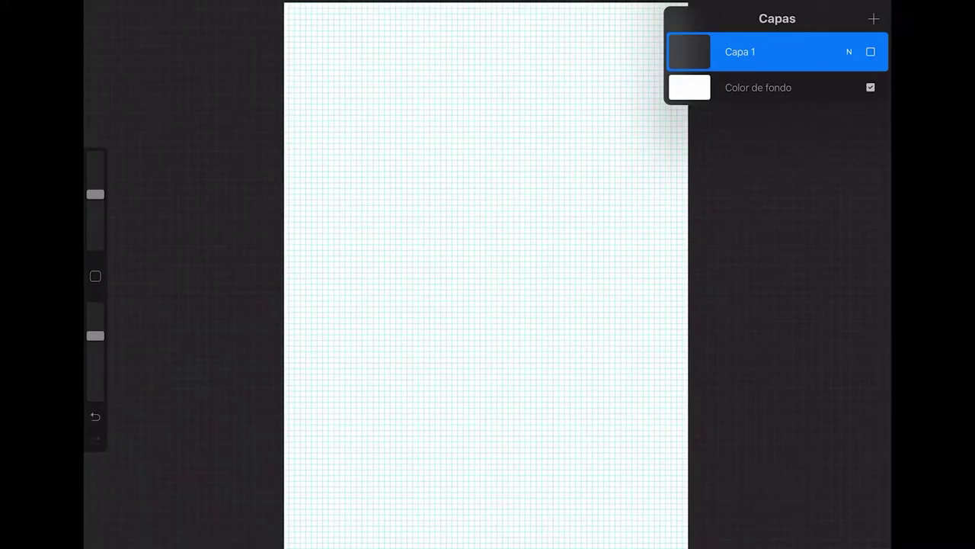
left_click(870, 51)
left_click(689, 51)
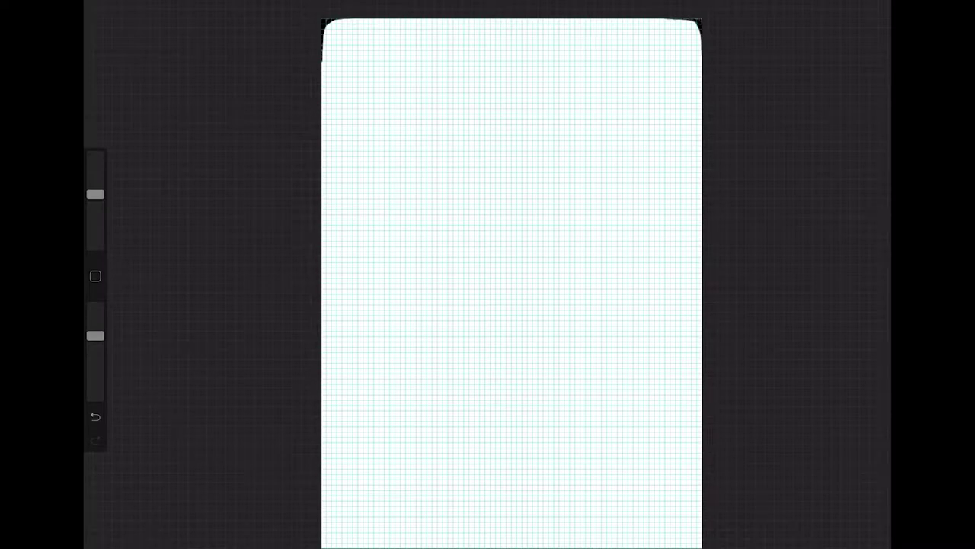
Pencil the card's rounded corners and edges, darkening the bottom-right corner and right edge
mouse_move(322, 506)
left_mouse_down()
mouse_move(326, 536)
mouse_move(352, 547)
mouse_move(330, 547)
mouse_move(324, 536)
left_mouse_up()
mouse_move(329, 25)
left_mouse_down()
mouse_move(321, 90)
mouse_move(347, 17)
mouse_move(326, 30)
left_mouse_up()
mouse_move(701, 509)
left_mouse_down()
mouse_move(701, 546)
mouse_move(701, 536)
left_mouse_up()
left_click_drag(700, 537, 685, 548)
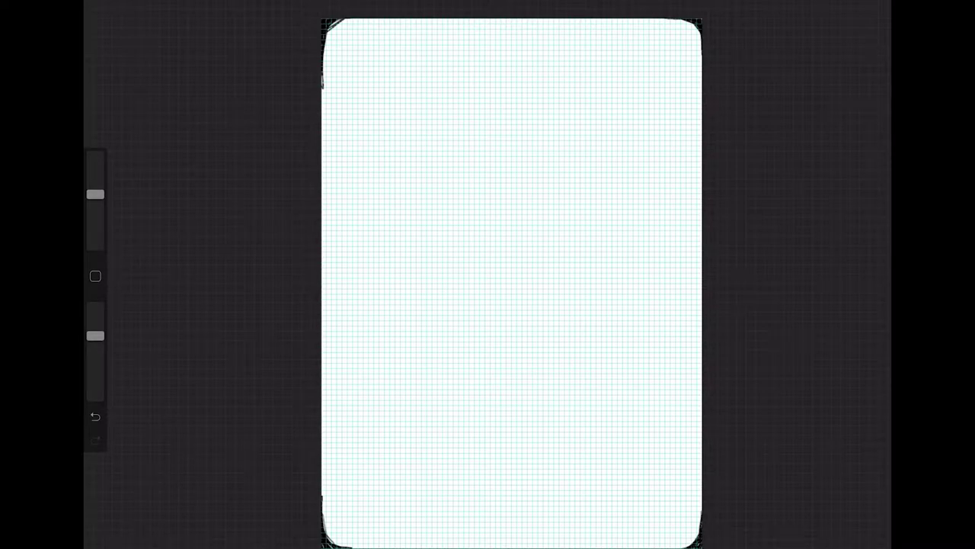
mouse_move(701, 501)
left_mouse_down()
mouse_move(698, 538)
mouse_move(668, 546)
left_mouse_up()
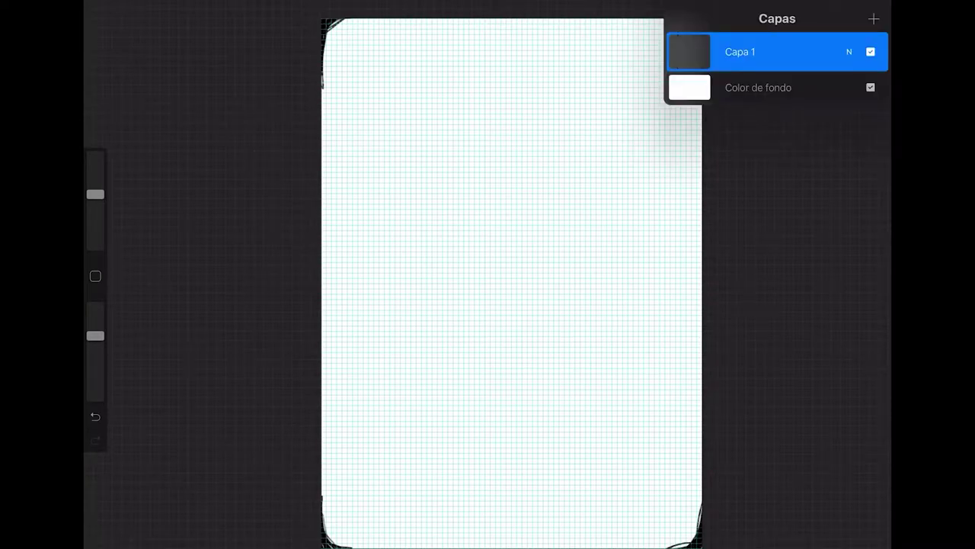
On a new layer Capa 2, draw a straight inset rectangle as the card's inner border
left_click(874, 18)
mouse_move(353, 49)
left_mouse_down()
mouse_move(363, 302)
mouse_move(351, 512)
left_mouse_up()
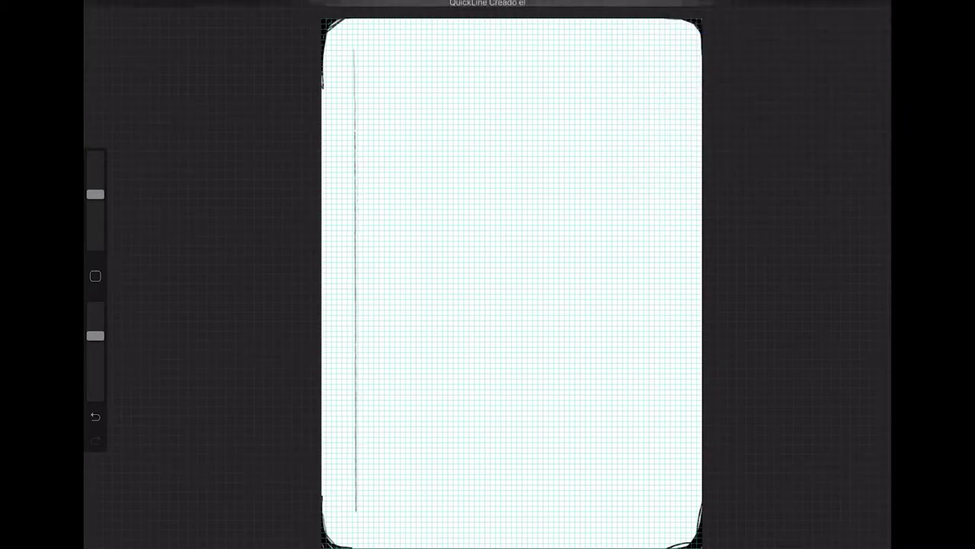
mouse_move(351, 512)
left_mouse_down()
mouse_move(654, 524)
mouse_move(676, 514)
left_mouse_up()
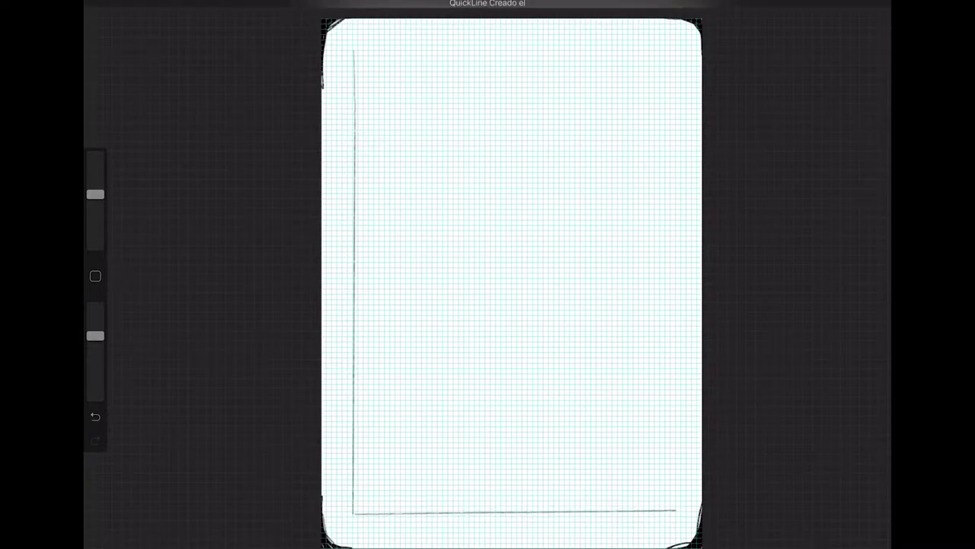
mouse_move(354, 51)
left_mouse_down()
mouse_move(675, 51)
mouse_move(677, 513)
left_mouse_up()
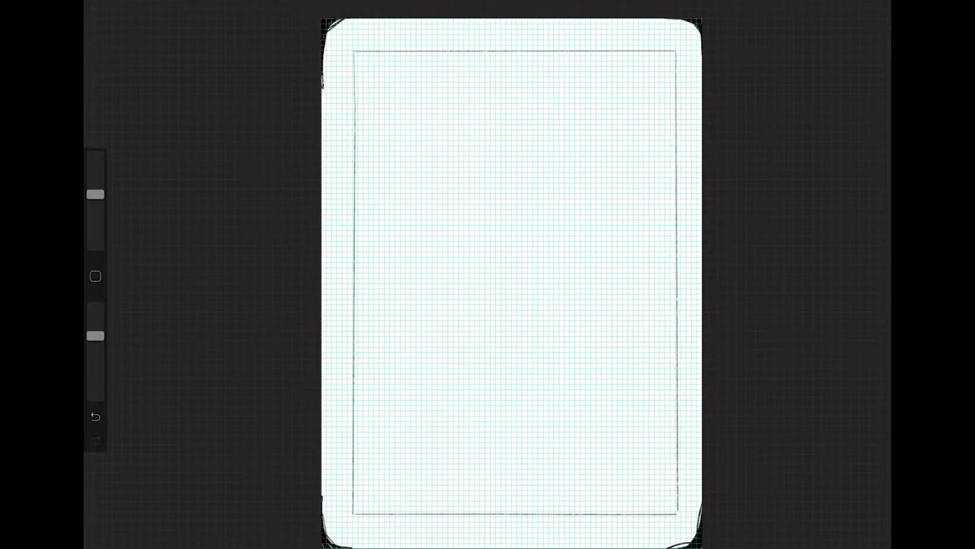
left_click(852, 9)
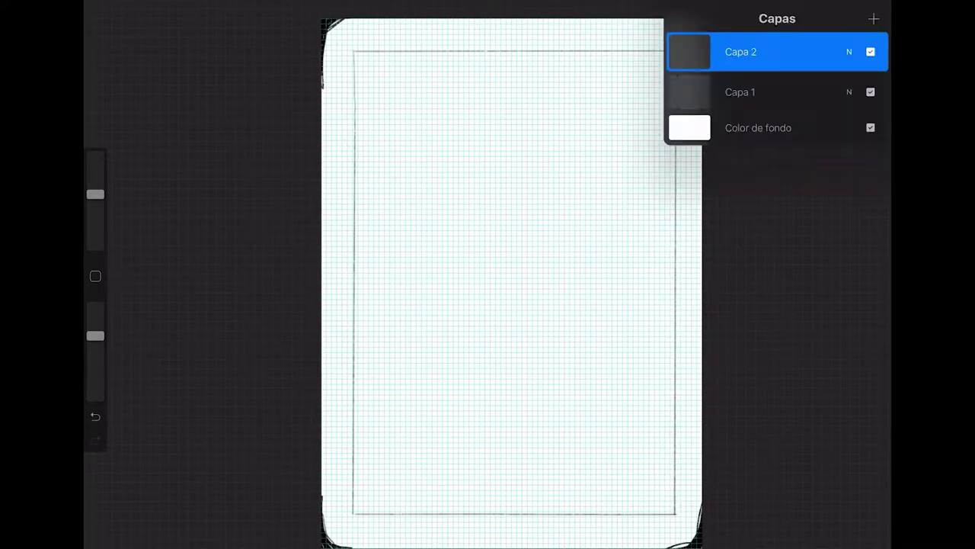
On new layer Capa 3, sketch a C with a tree-shaped arrow in the top-left corner
left_click(874, 19)
left_click(852, 9)
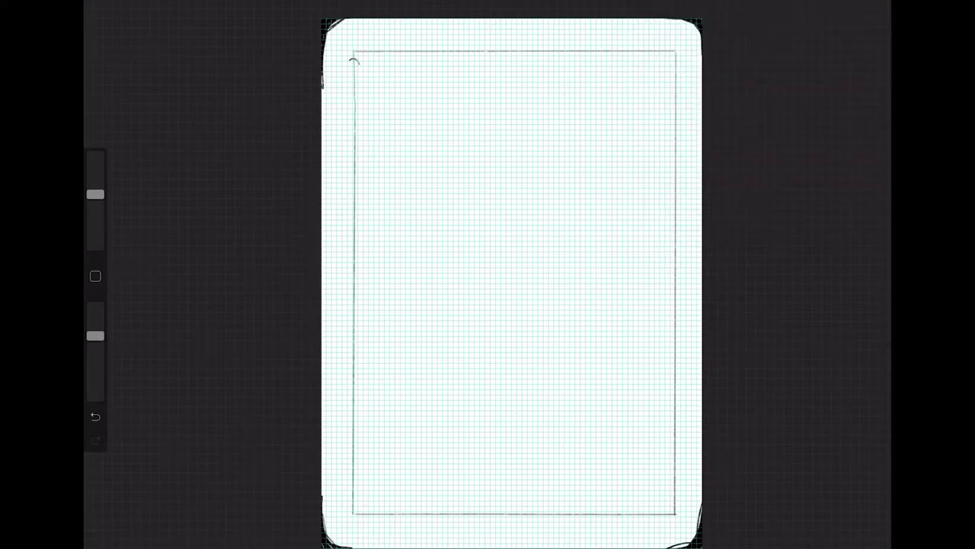
mouse_move(353, 59)
left_mouse_down()
mouse_move(357, 98)
mouse_move(353, 70)
left_mouse_up()
mouse_move(351, 66)
left_mouse_down()
mouse_move(351, 120)
mouse_move(362, 121)
mouse_move(350, 134)
mouse_move(366, 136)
mouse_move(351, 137)
mouse_move(357, 126)
mouse_move(356, 150)
left_mouse_up()
left_click_drag(357, 134, 357, 151)
Duplicate the Capa 3 index layer for the opposite corner
left_click_drag(823, 51, 717, 51)
left_click(845, 49)
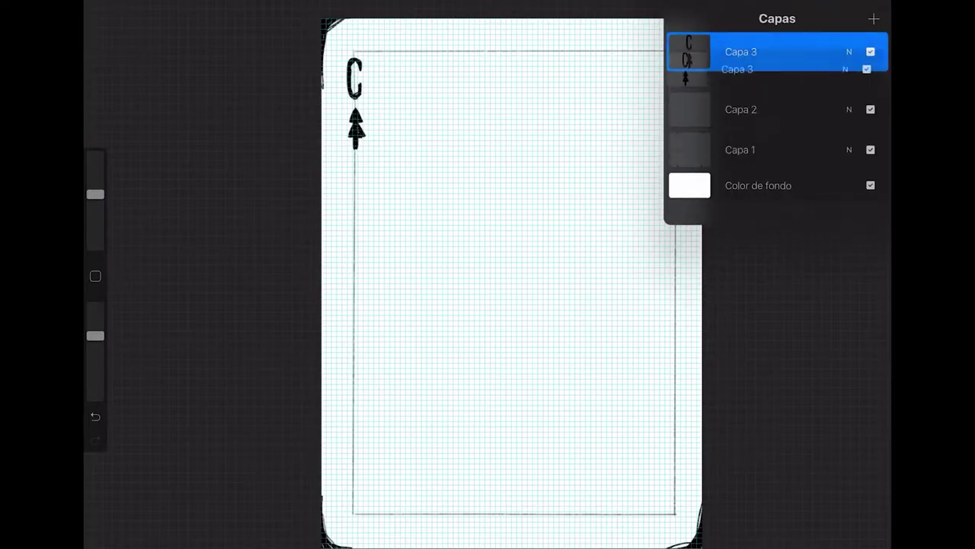
key("v")
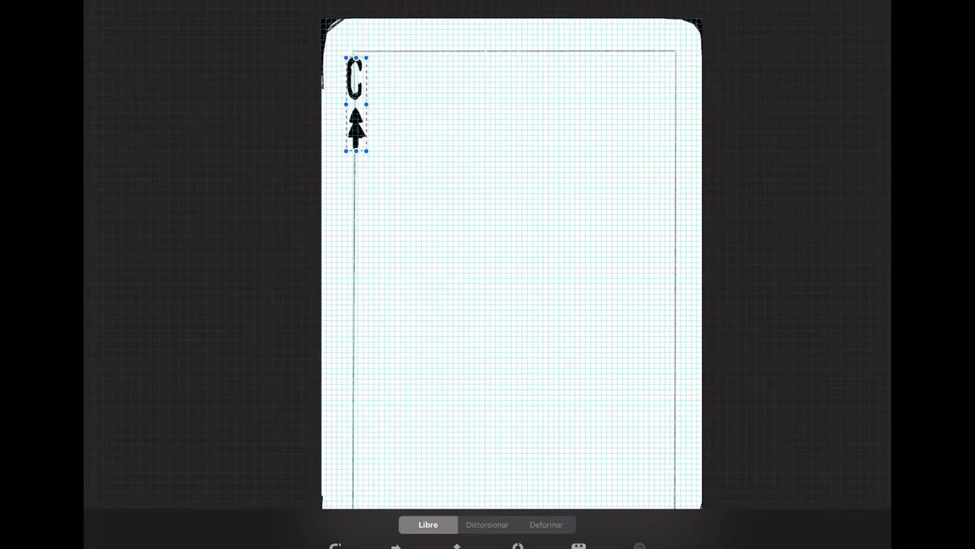
Flip the duplicated index upside down and place it in the card's bottom-right corner
left_click(457, 545)
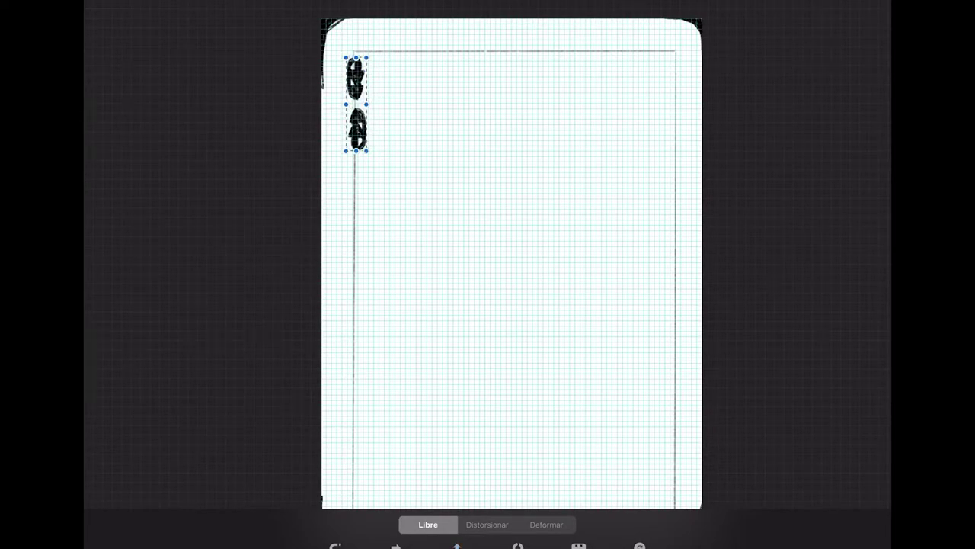
left_click(396, 546)
mouse_move(356, 104)
left_mouse_down()
mouse_move(647, 364)
mouse_move(674, 476)
mouse_move(665, 450)
mouse_move(668, 464)
mouse_move(576, 415)
mouse_move(653, 455)
mouse_move(462, 465)
mouse_move(636, 465)
mouse_move(610, 465)
mouse_move(622, 464)
mouse_move(624, 442)
mouse_move(644, 442)
mouse_move(628, 446)
mouse_move(369, 104)
mouse_move(673, 472)
left_mouse_up()
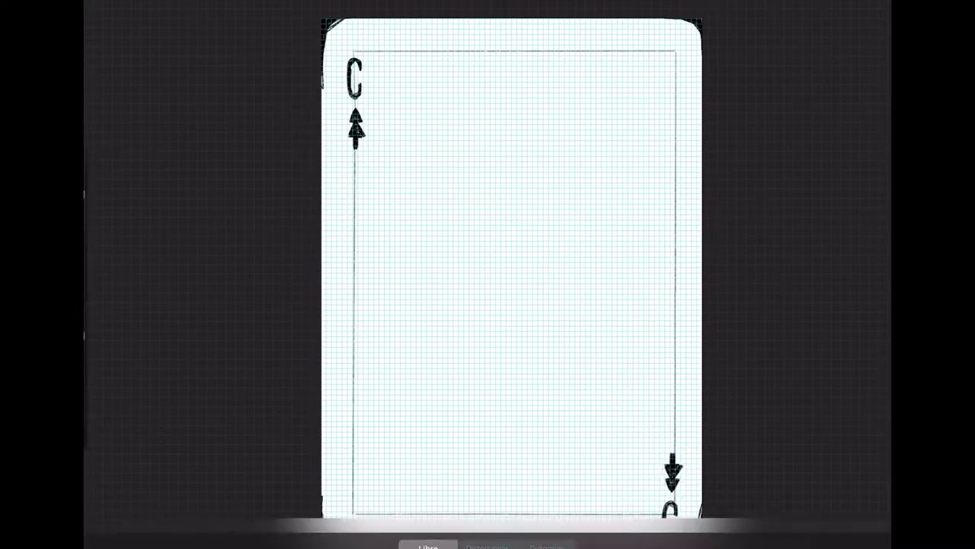
scroll(488, 282, "down", 2)
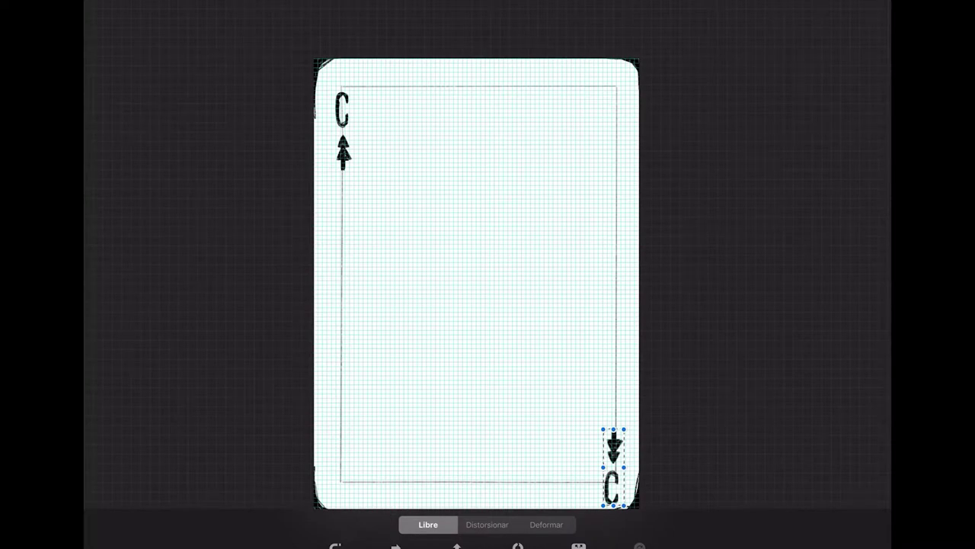
left_click_drag(614, 466, 615, 437)
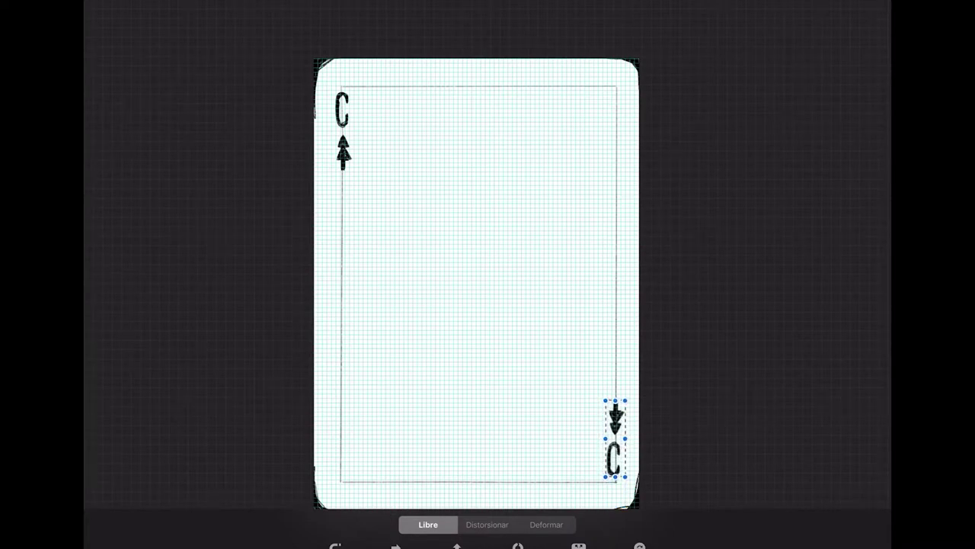
left_click_drag(614, 438, 613, 440)
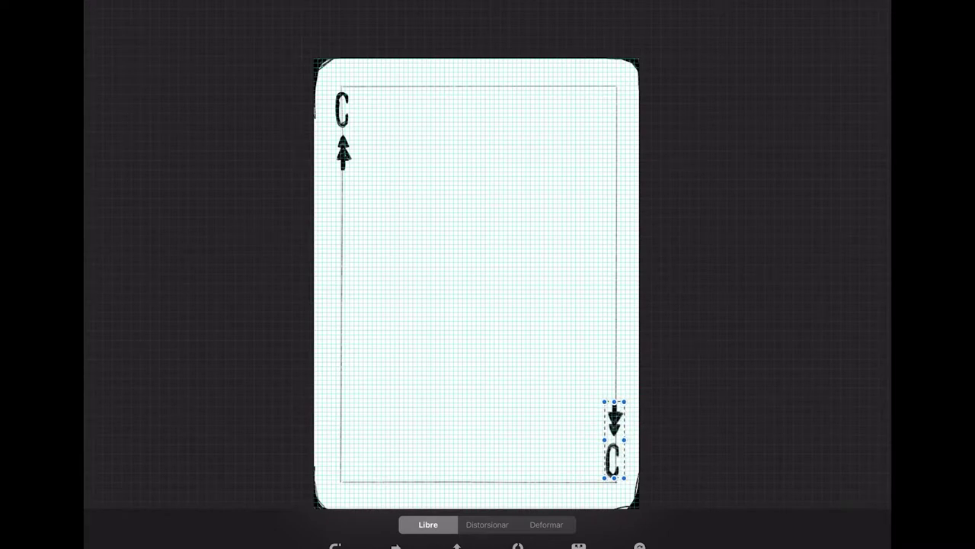
Lower Capa 2's opacity to fade the inner border rectangle
key("l")
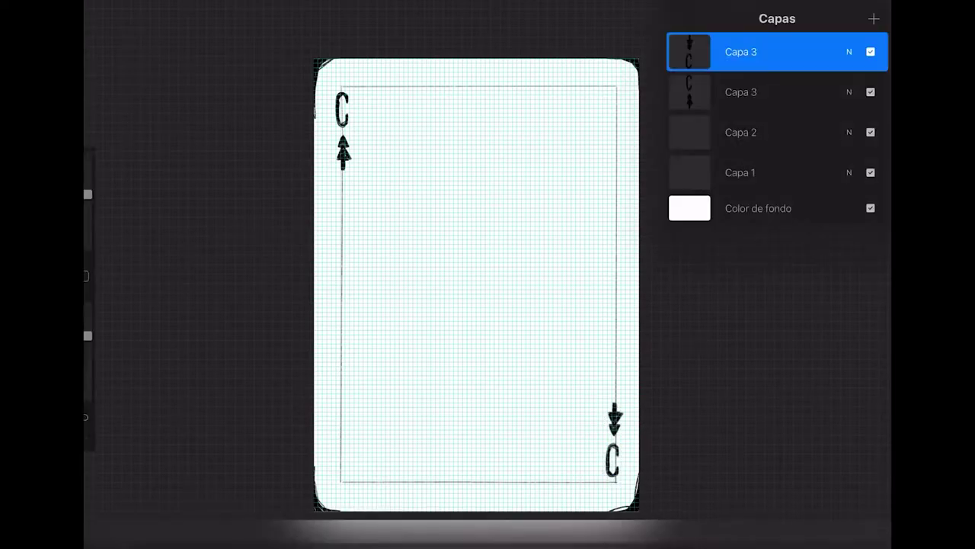
left_click(740, 131)
left_click(849, 132)
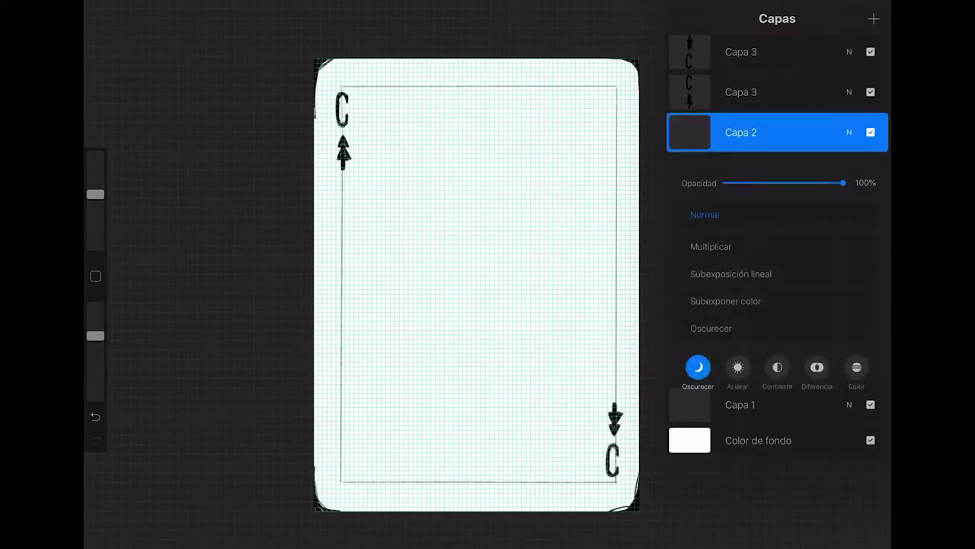
left_click_drag(844, 183, 778, 183)
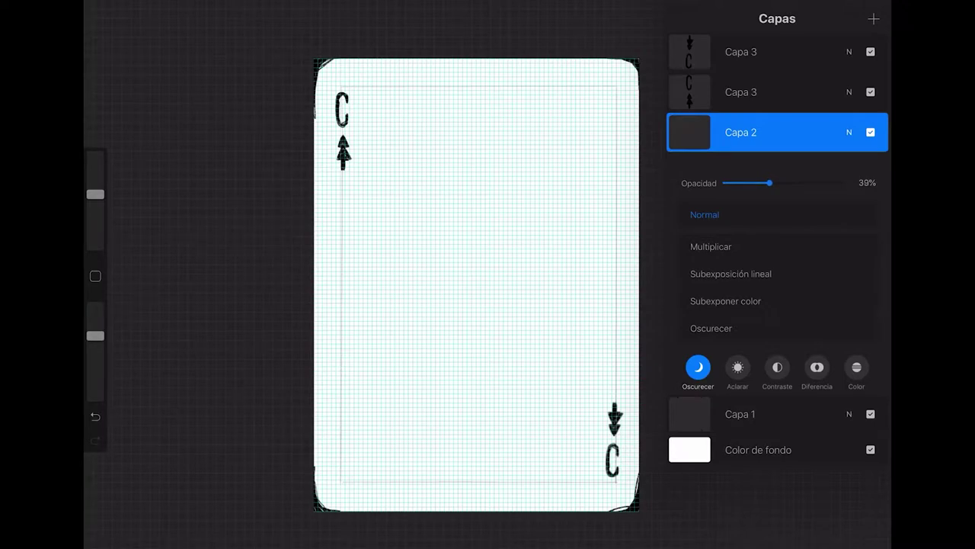
left_click(848, 132)
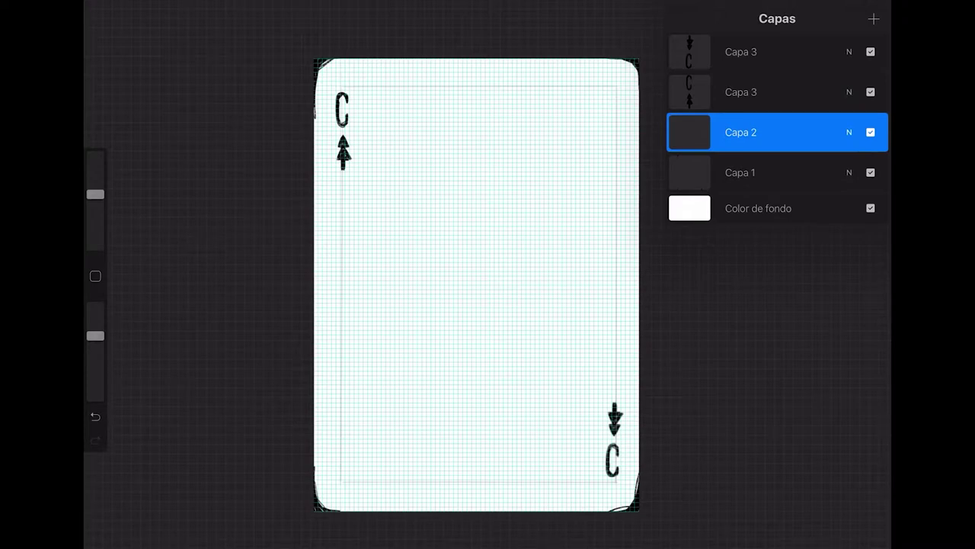
Merge the two Capa 3 index layers into one
left_click(740, 51)
mouse_move(823, 52)
left_mouse_down()
mouse_move(716, 52)
mouse_move(823, 52)
left_mouse_up()
left_click(854, 52)
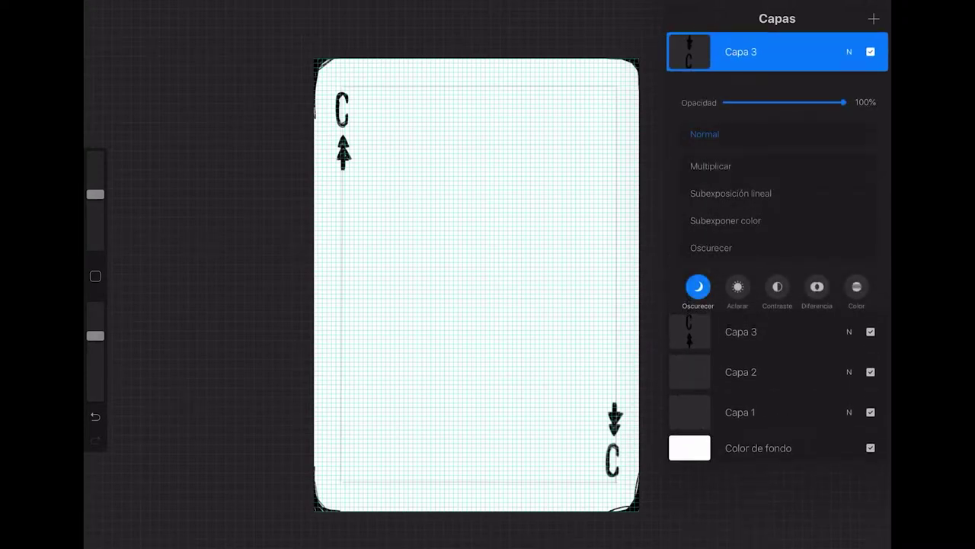
left_click(848, 52)
left_click(740, 52)
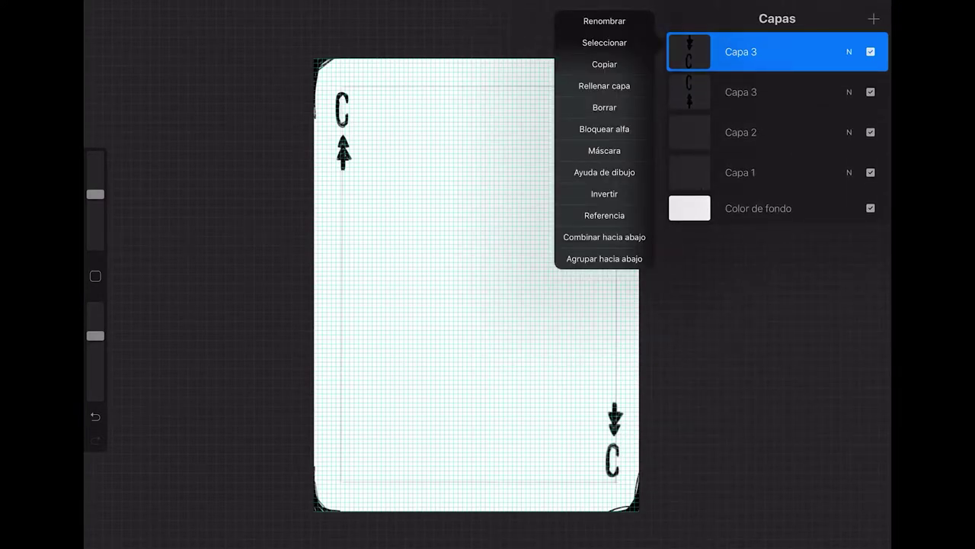
left_click(604, 237)
Restore visibility of the outline and guide layers and add an empty Capa 4
left_click(871, 52)
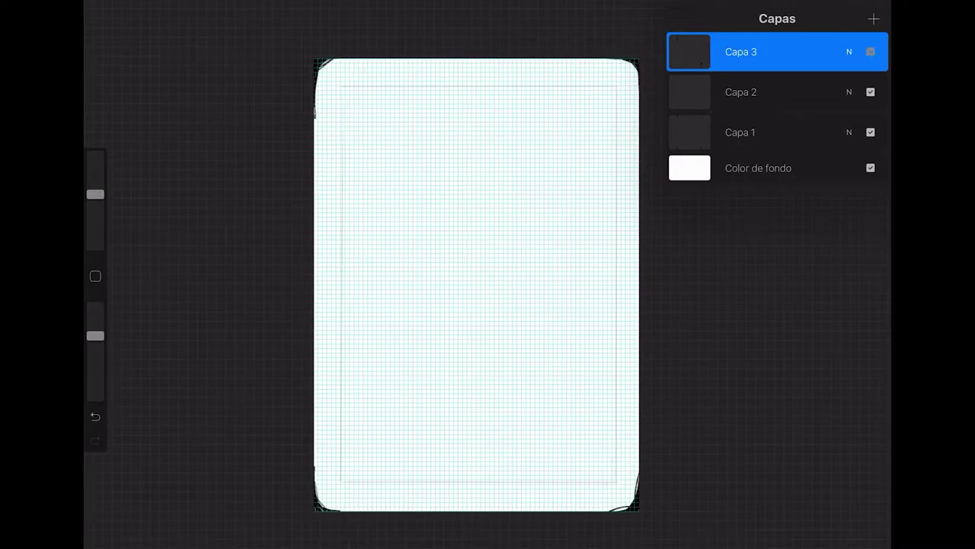
left_click(871, 51)
left_click(871, 92)
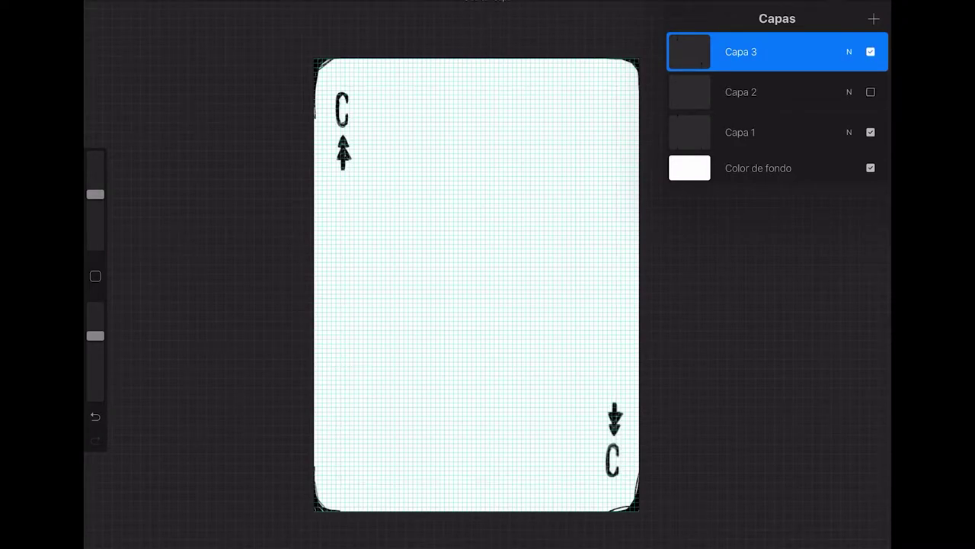
left_click(871, 92)
left_click(871, 131)
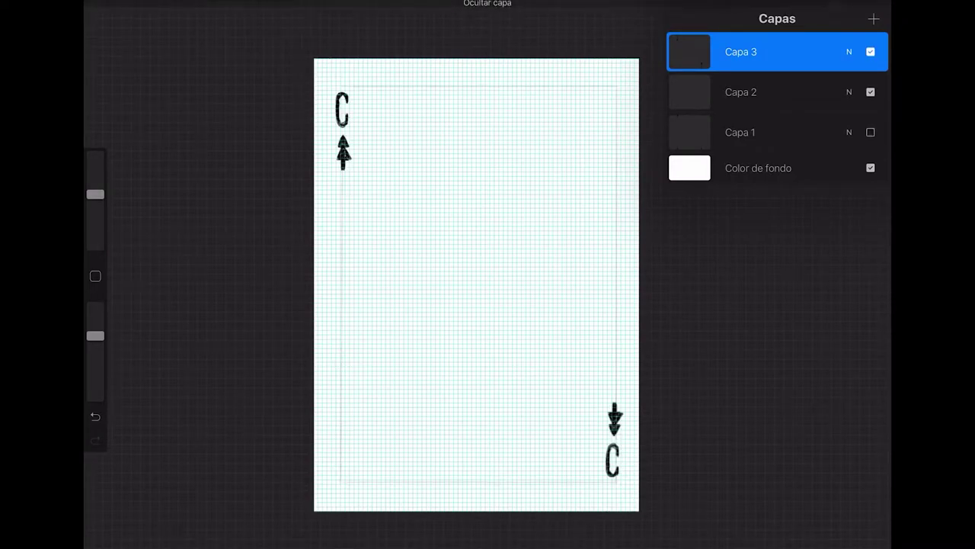
left_click(870, 132)
left_click(874, 19)
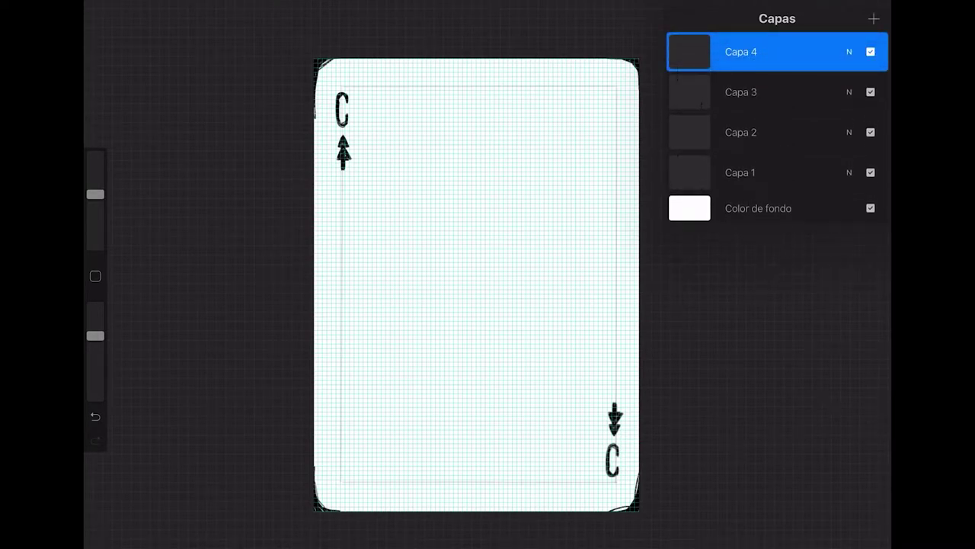
left_click(870, 51)
left_click(874, 18)
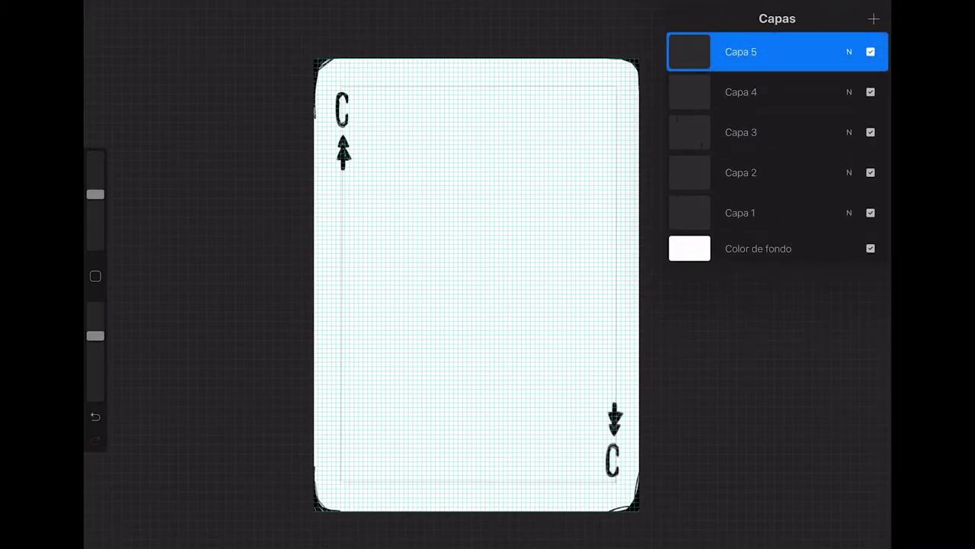
key("ctrl+z")
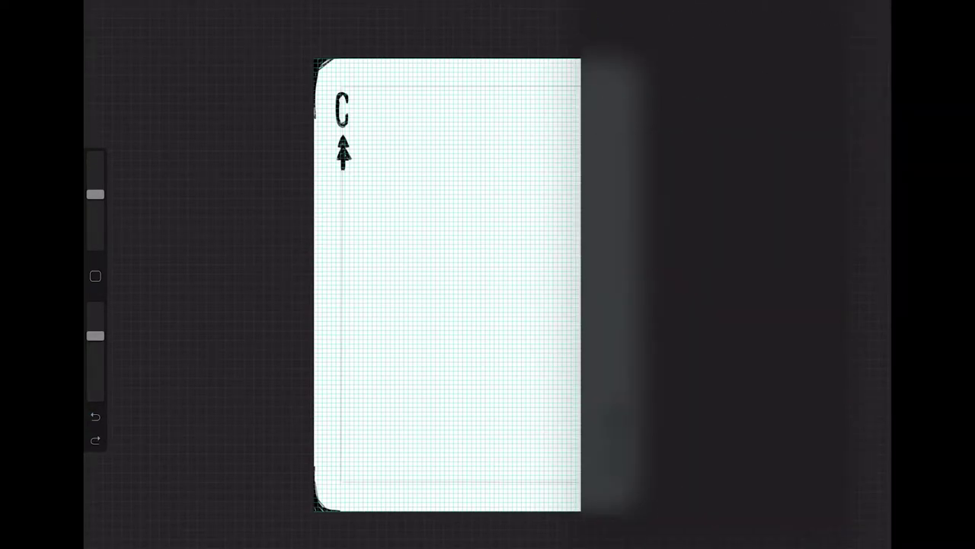
scroll(404, 184, "up", 3)
scroll(404, 183, "up", 2)
scroll(404, 184, "up", 2)
scroll(404, 184, "up", 1)
scroll(488, 274, "down", 1)
scroll(488, 274, "down", 1)
scroll(488, 274, "down", 2)
scroll(487, 275, "down", 2)
scroll(487, 275, "down", 1)
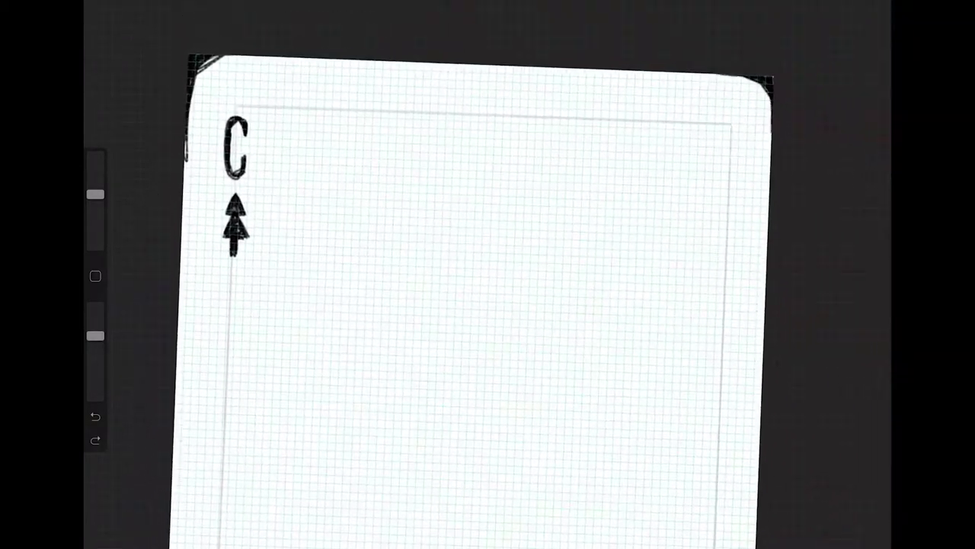
scroll(488, 275, "down", 1)
scroll(488, 275, "down", 1)
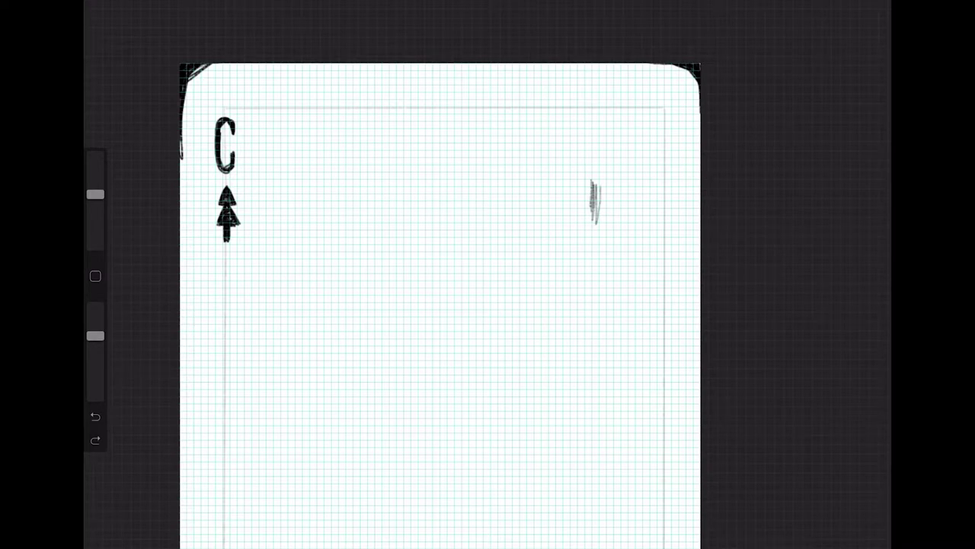
mouse_move(600, 185)
left_mouse_down()
mouse_move(613, 225)
mouse_move(627, 229)
left_mouse_up()
left_click_drag(627, 192, 631, 232)
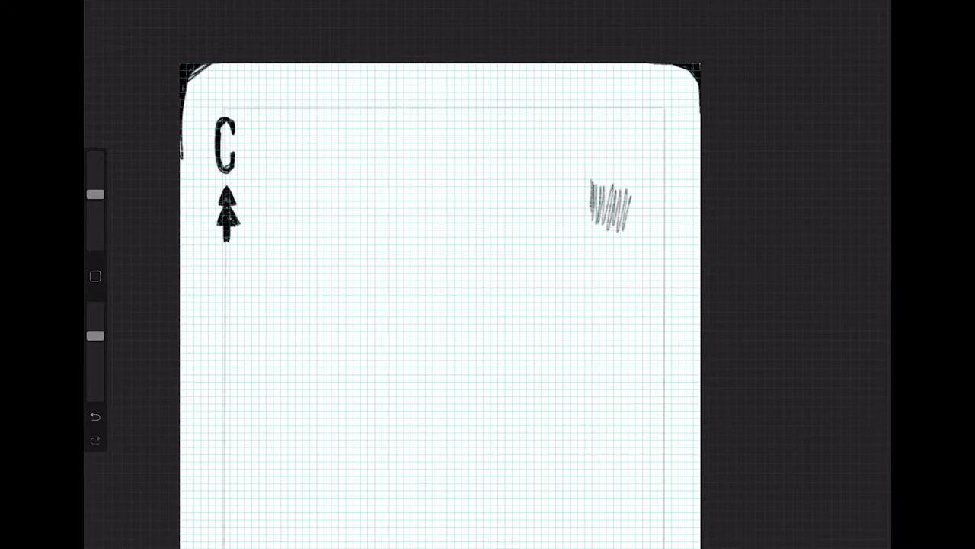
left_click_drag(601, 133, 599, 165)
mouse_move(602, 131)
left_mouse_down()
mouse_move(600, 170)
mouse_move(614, 169)
left_mouse_up()
left_click_drag(620, 131, 622, 169)
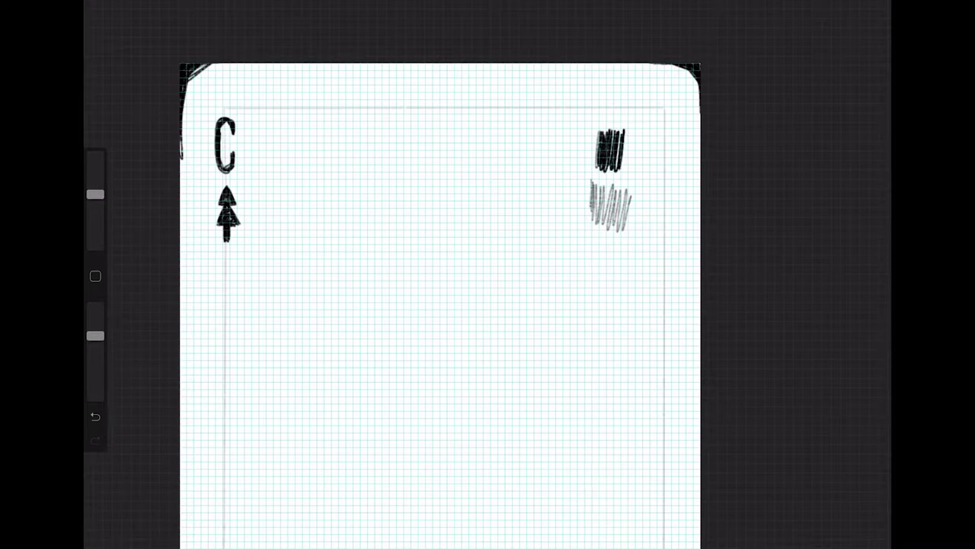
left_click_drag(627, 131, 629, 172)
left_click(96, 416)
left_click(95, 416)
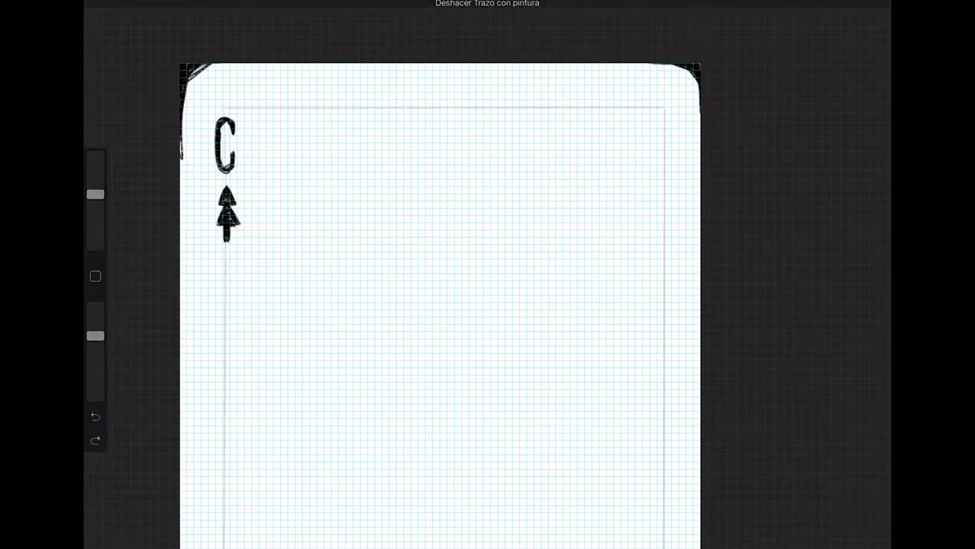
left_click_drag(95, 336, 96, 371)
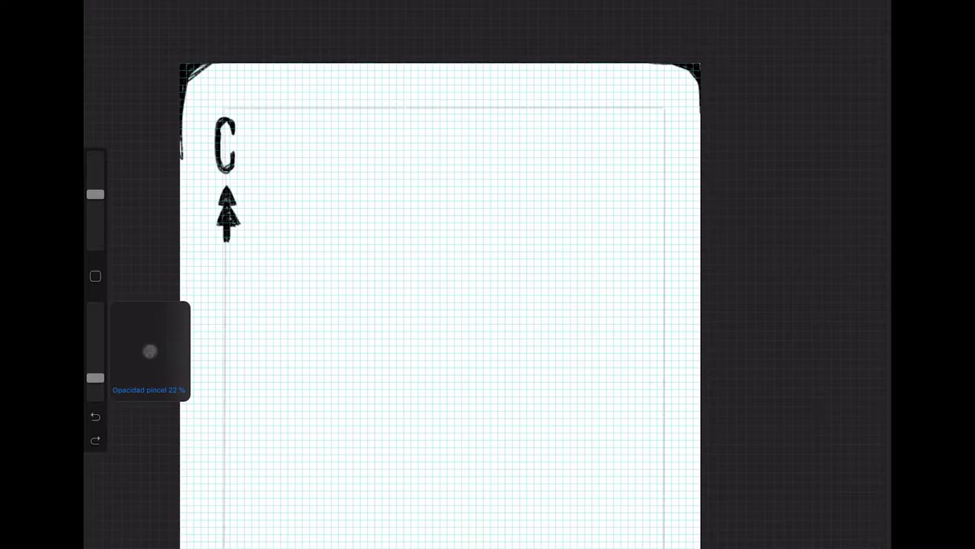
left_click_drag(582, 149, 585, 195)
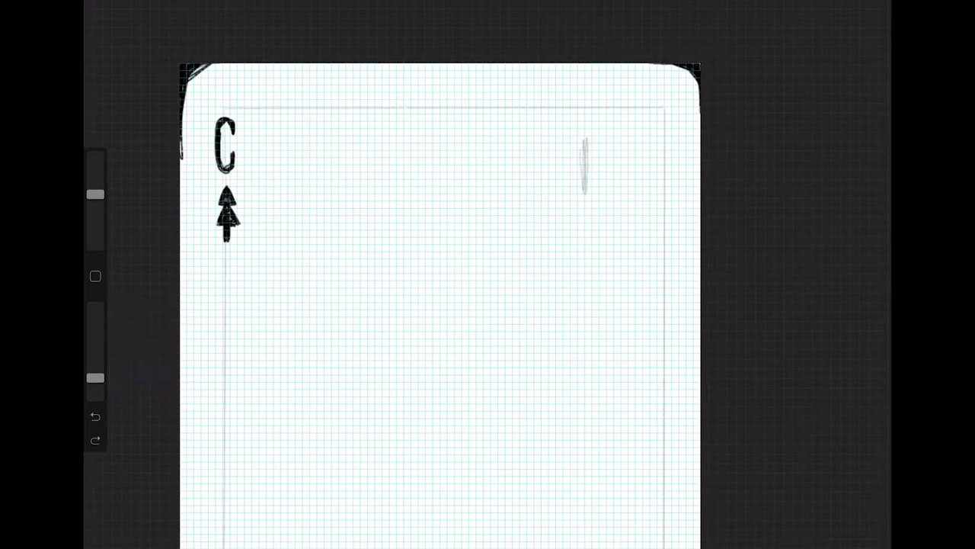
mouse_move(589, 132)
left_mouse_down()
mouse_move(588, 197)
mouse_move(608, 189)
left_mouse_up()
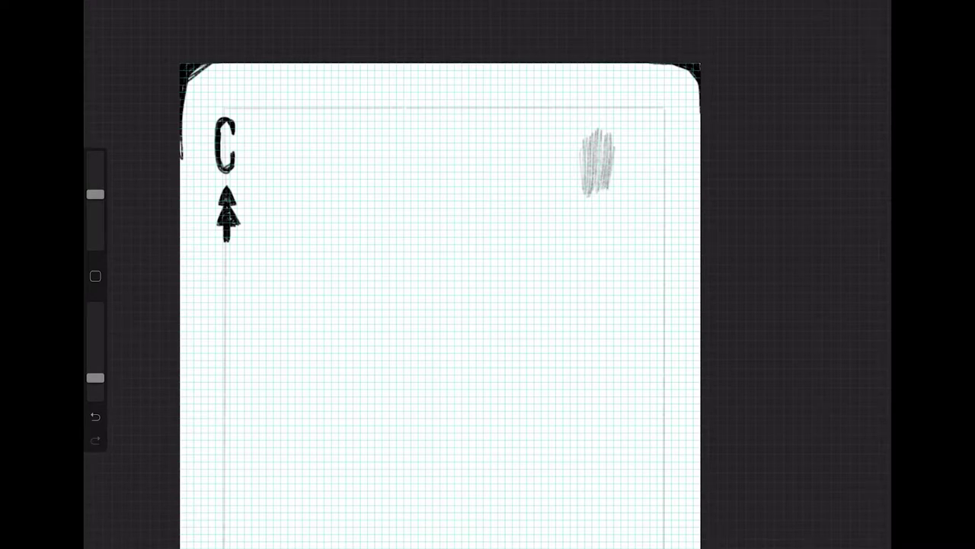
left_click(95, 416)
left_click_drag(95, 377, 96, 344)
left_click_drag(600, 128, 600, 163)
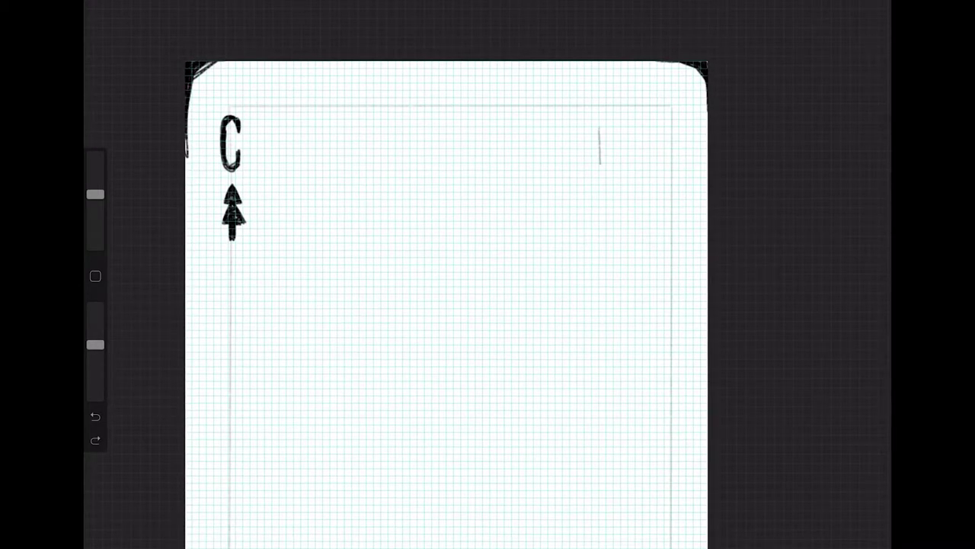
mouse_move(602, 118)
left_mouse_down()
mouse_move(601, 179)
mouse_move(607, 172)
left_mouse_up()
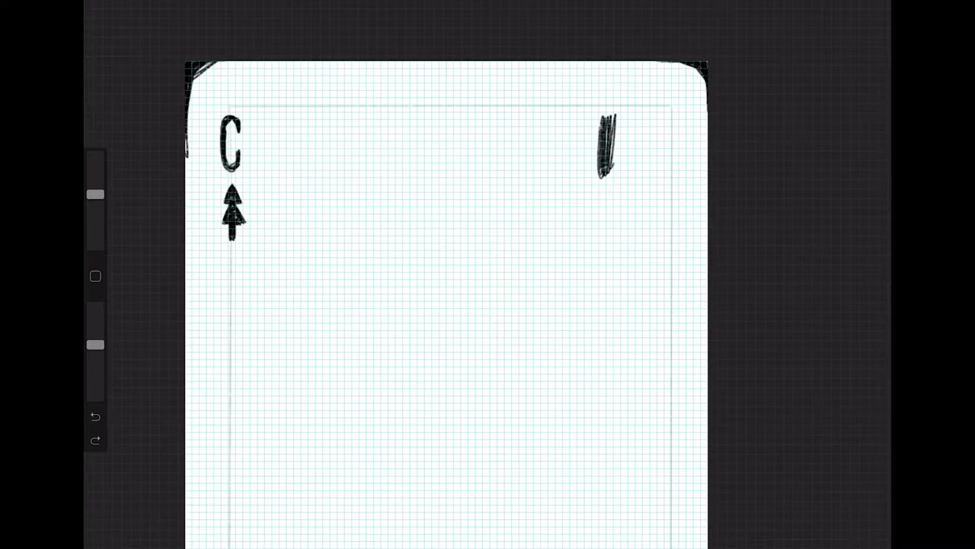
left_click(95, 416)
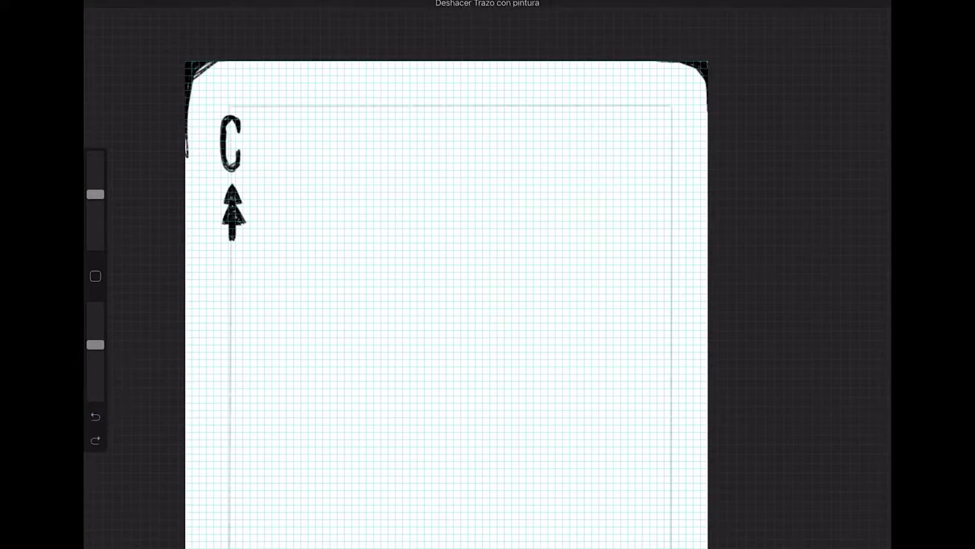
left_click_drag(95, 344, 95, 335)
left_click(96, 416)
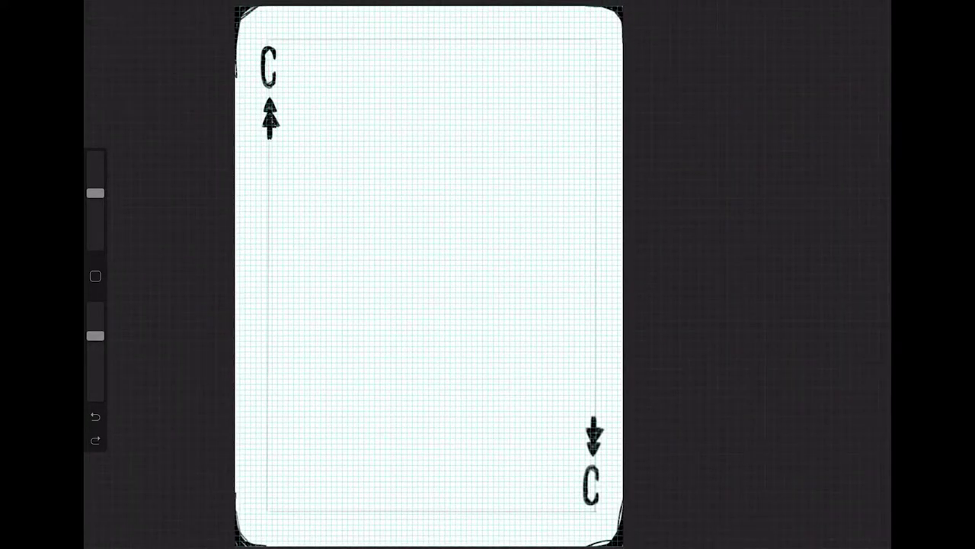
Draw a straight diagonal line across the card, raising its right end
left_click_drag(294, 311, 594, 169)
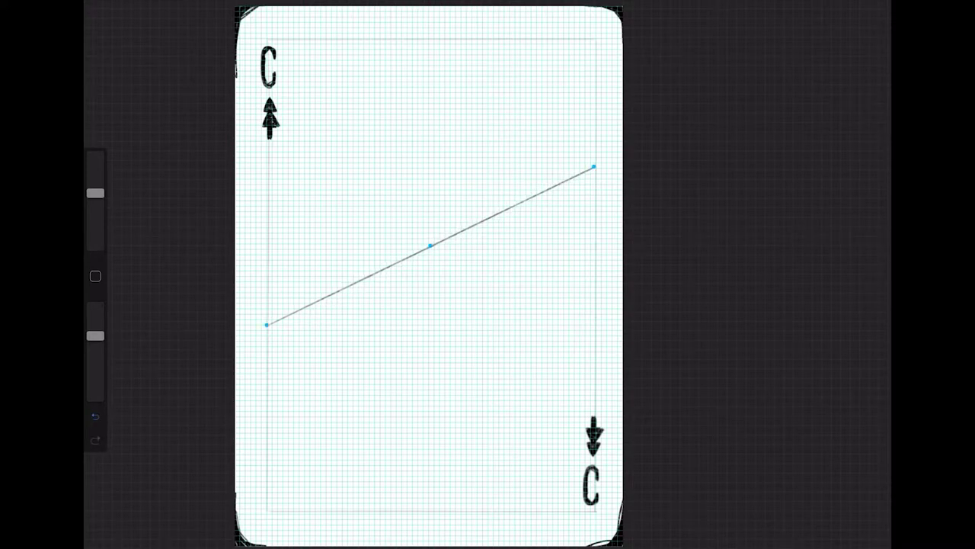
left_click_drag(594, 166, 596, 136)
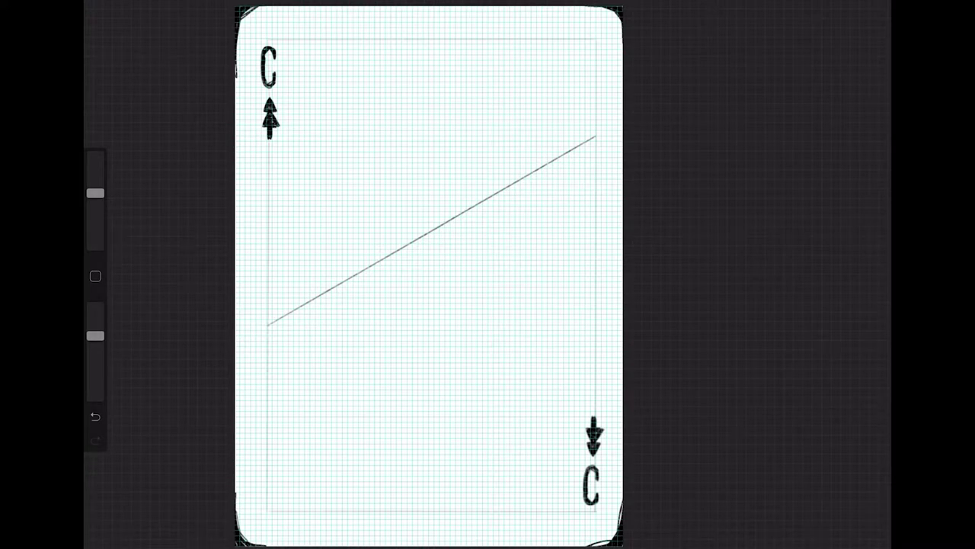
left_click_drag(596, 136, 596, 128)
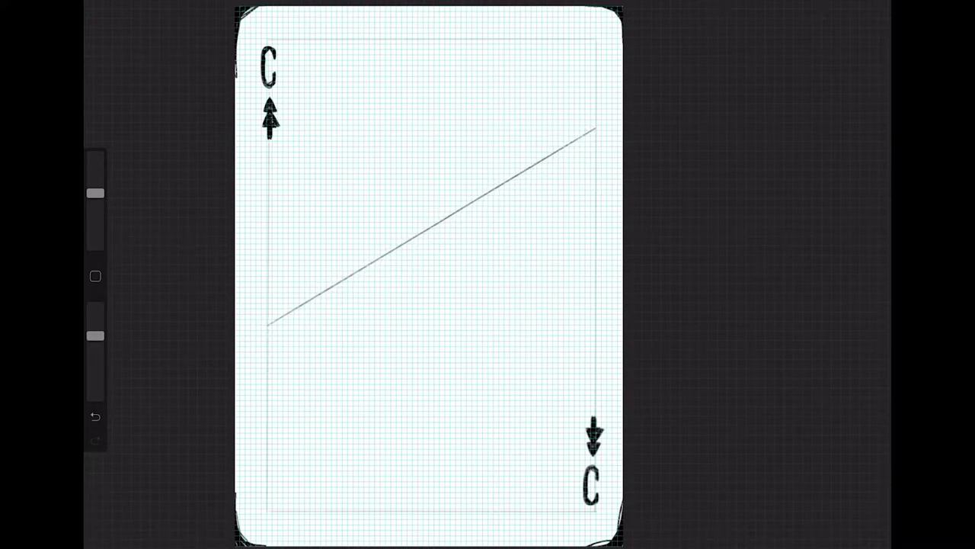
left_click_drag(488, 197, 489, 214)
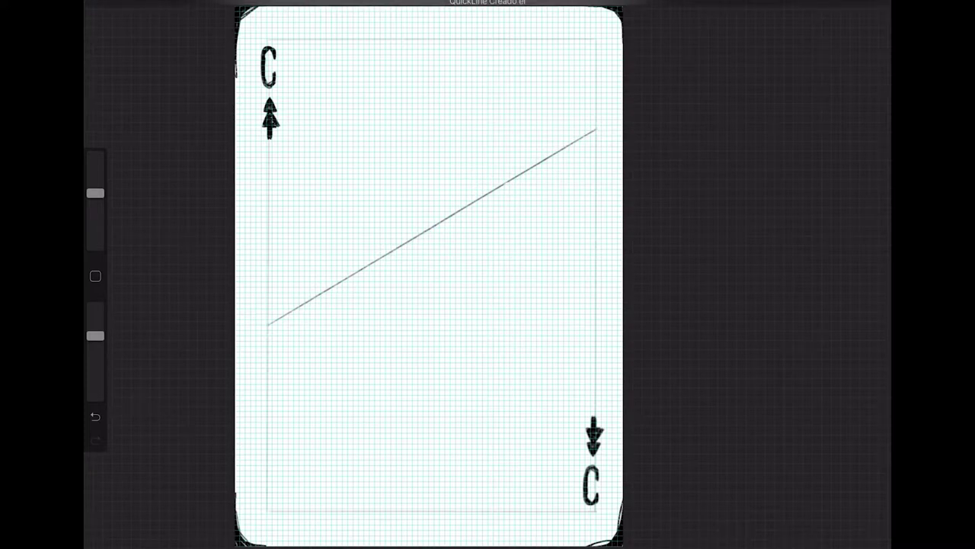
Duplicate the diagonal line's layer and shift the copy down, then undo the move
key("l")
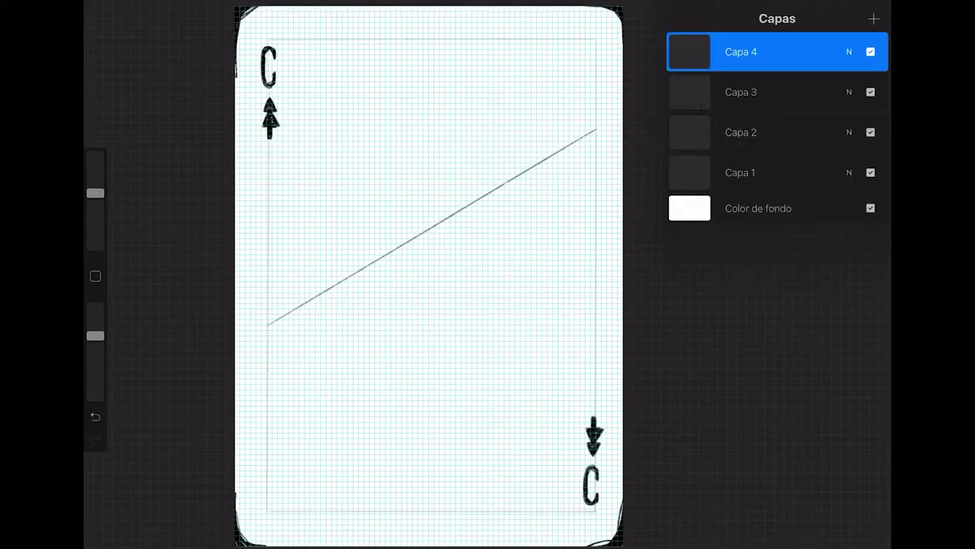
left_click_drag(838, 52, 732, 52)
left_click(812, 51)
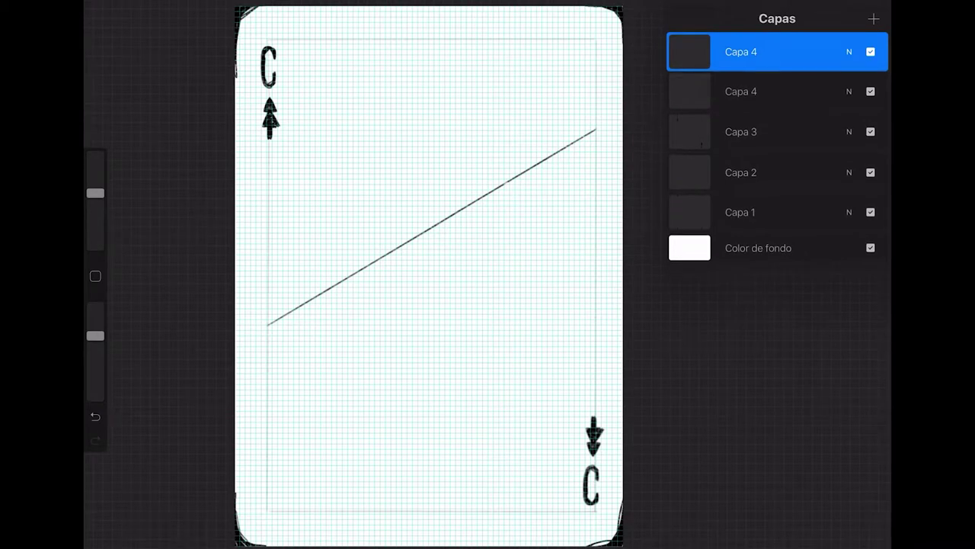
key("v")
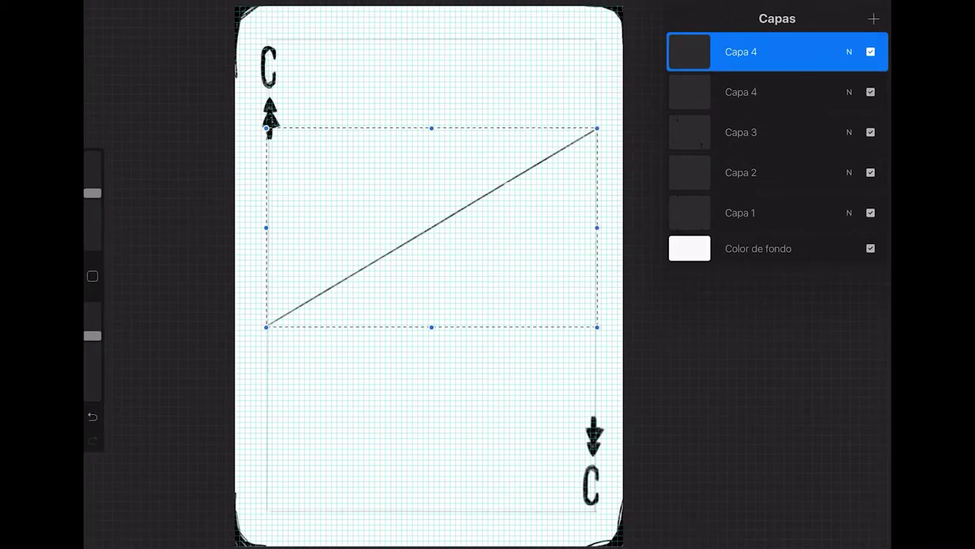
left_click_drag(430, 229, 429, 272)
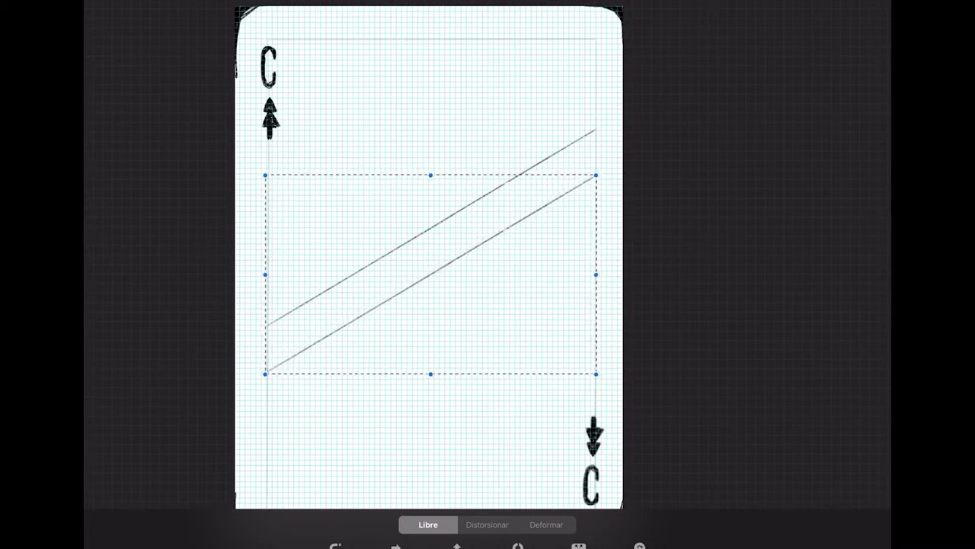
left_click_drag(429, 272, 431, 270)
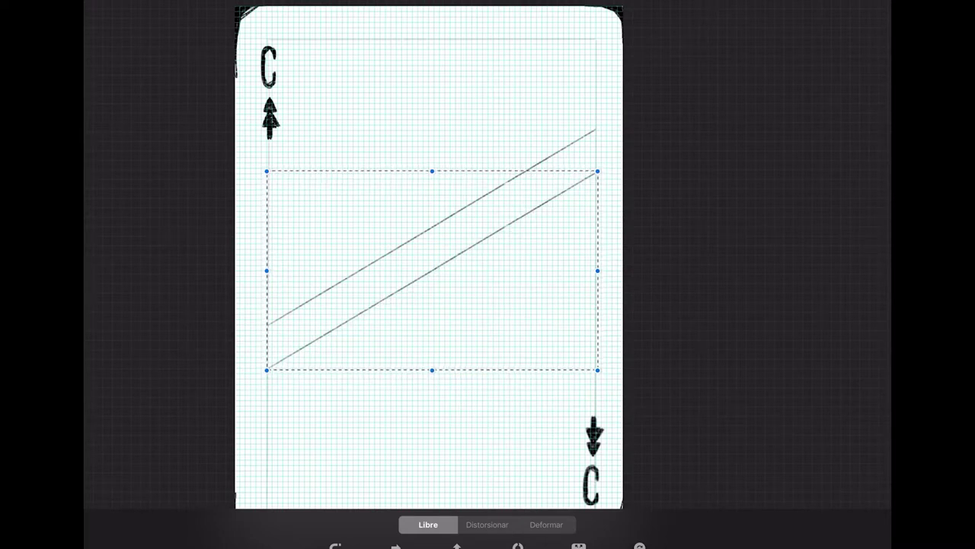
key("Return")
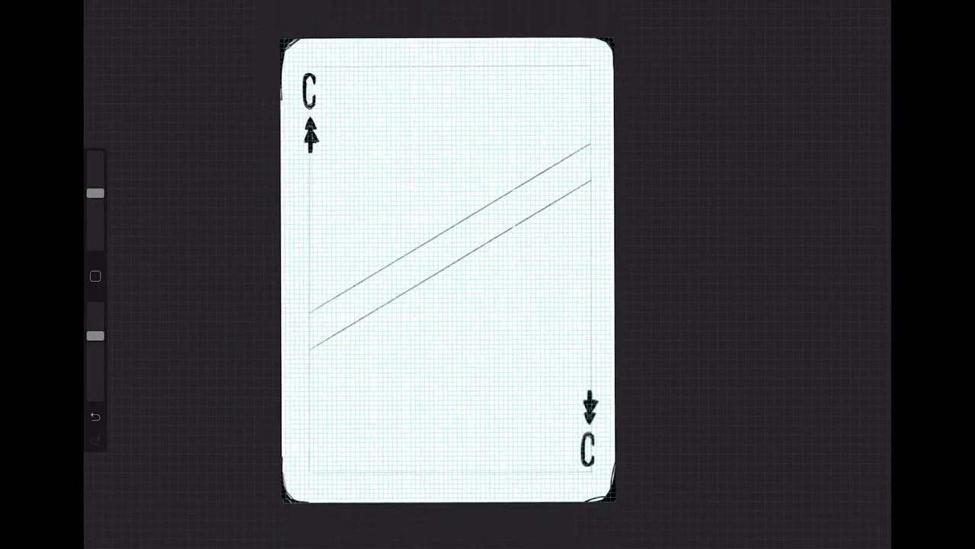
key("ctrl+z")
key("ctrl+z")
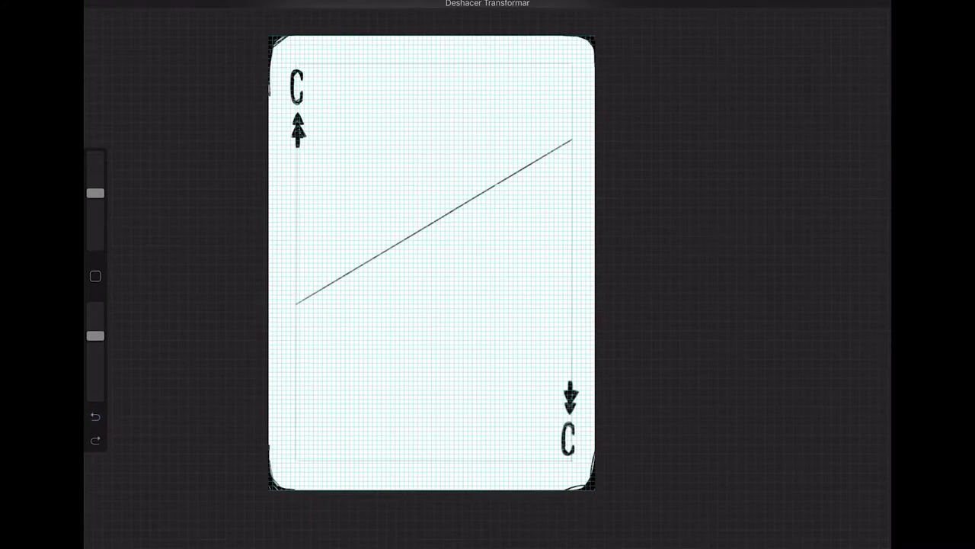
Move the duplicate line down to form a banner and merge the two line layers
key("v")
left_click_drag(434, 222, 435, 262)
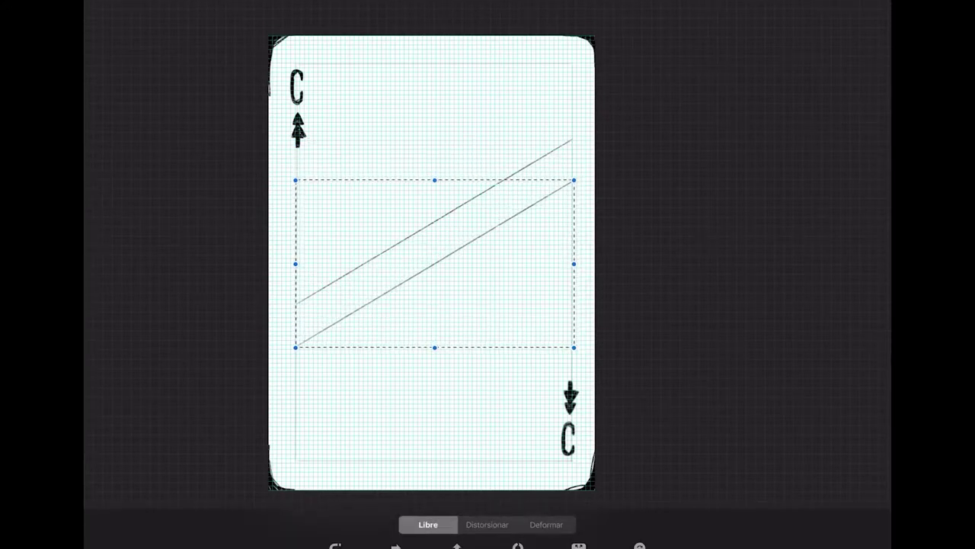
left_click_drag(433, 262, 431, 267)
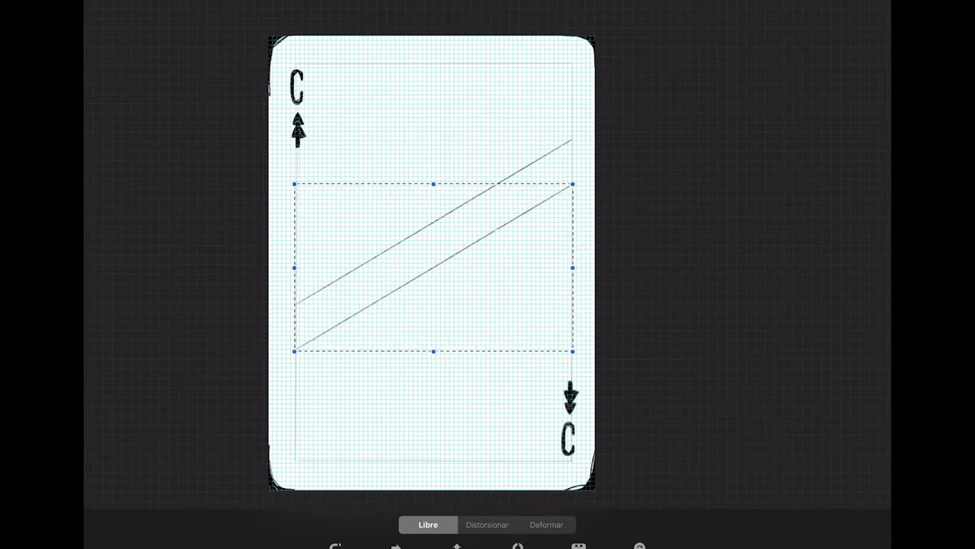
key("v")
key("l")
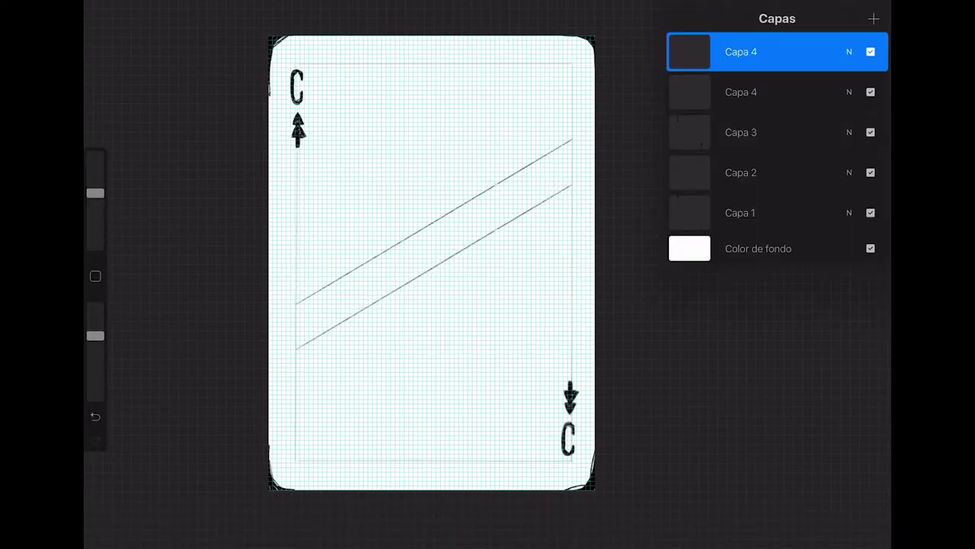
left_click(689, 51)
left_click(603, 235)
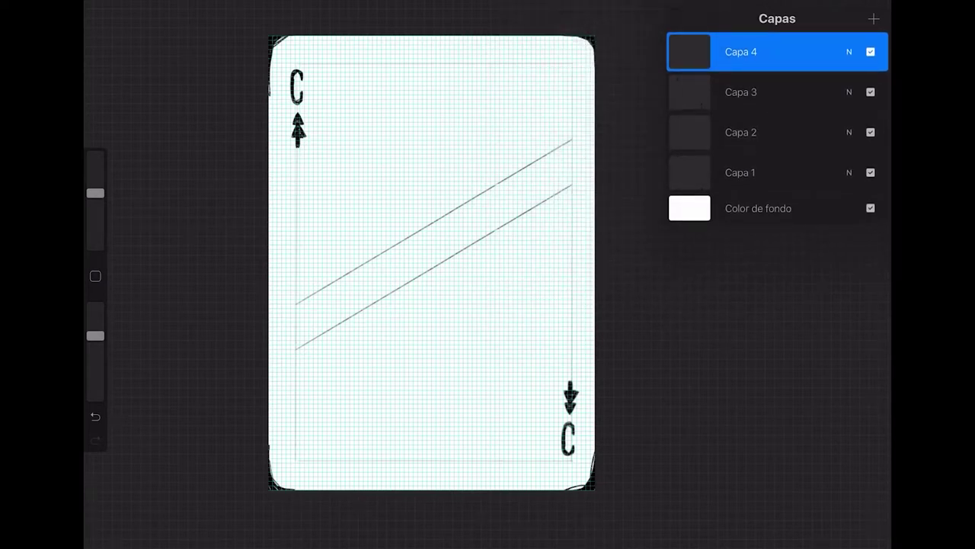
Reposition the lines and place a copied diagonal line below the original
key("v")
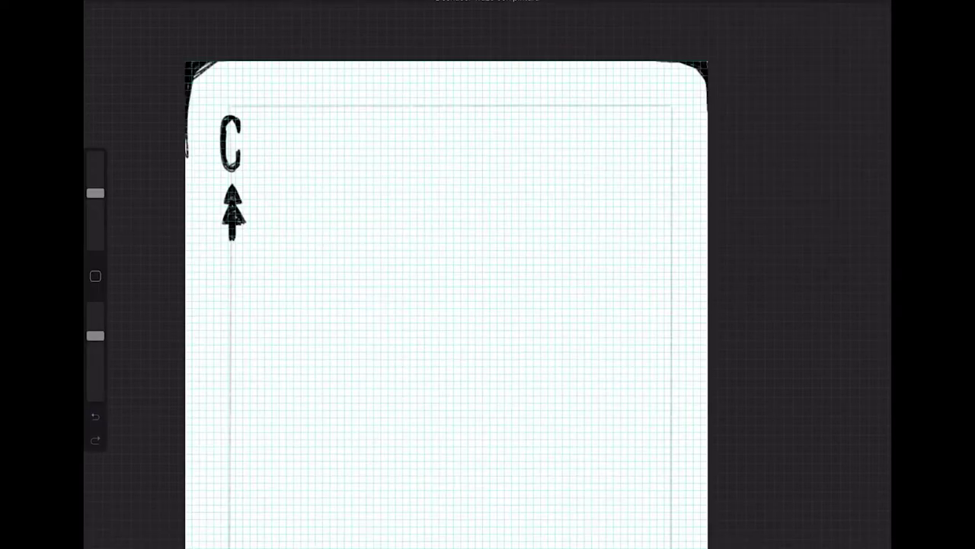
mouse_move(268, 323)
left_mouse_down()
mouse_move(423, 248)
mouse_move(596, 122)
left_mouse_up()
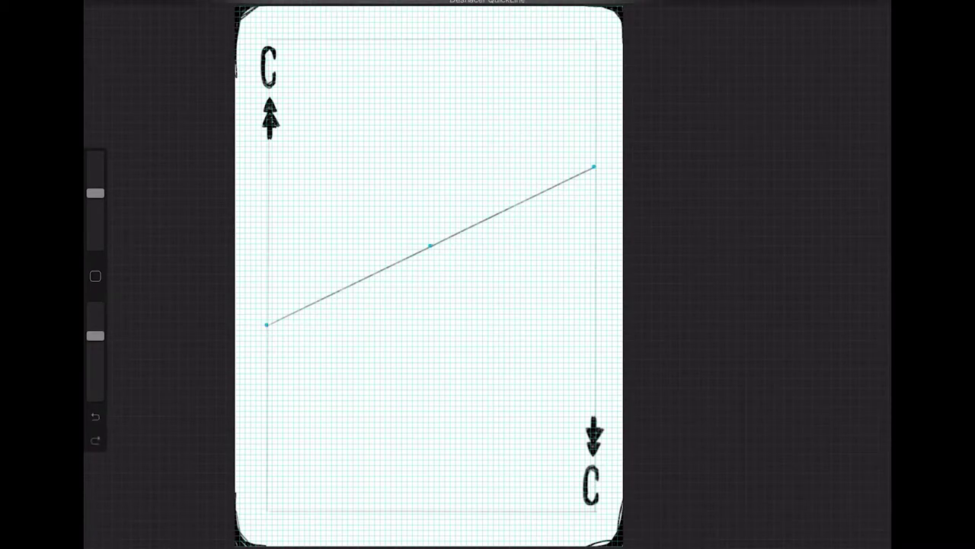
left_click(868, 9)
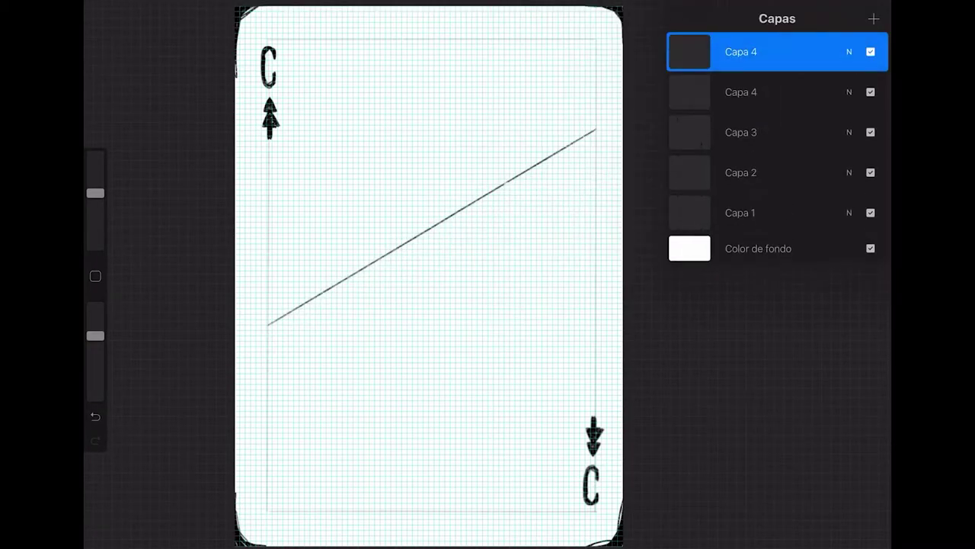
key("v")
left_click_drag(430, 259, 430, 273)
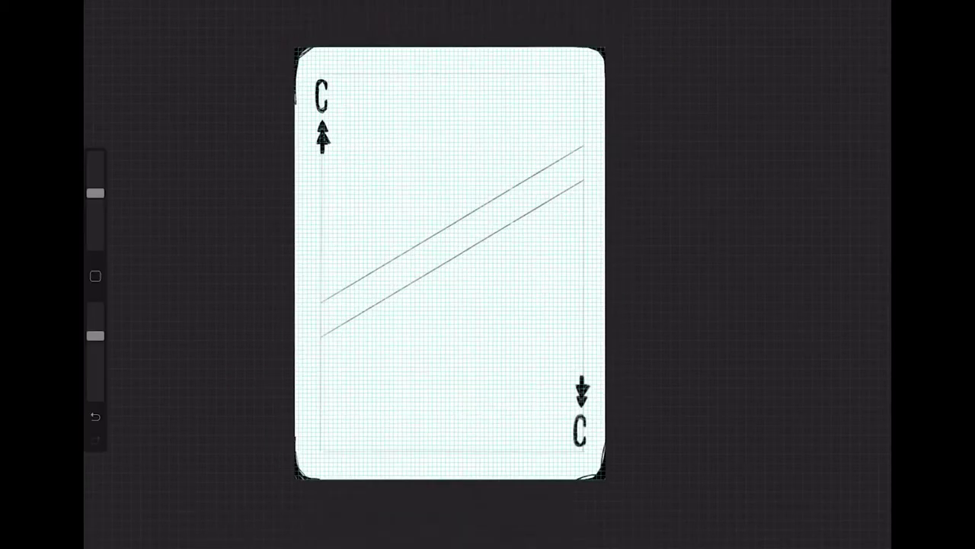
scroll(430, 272, "down", 3)
Transform both diagonal lines together and add an empty Capa 5 layer
left_click(868, 9)
key("v")
left_click_drag(434, 254, 433, 258)
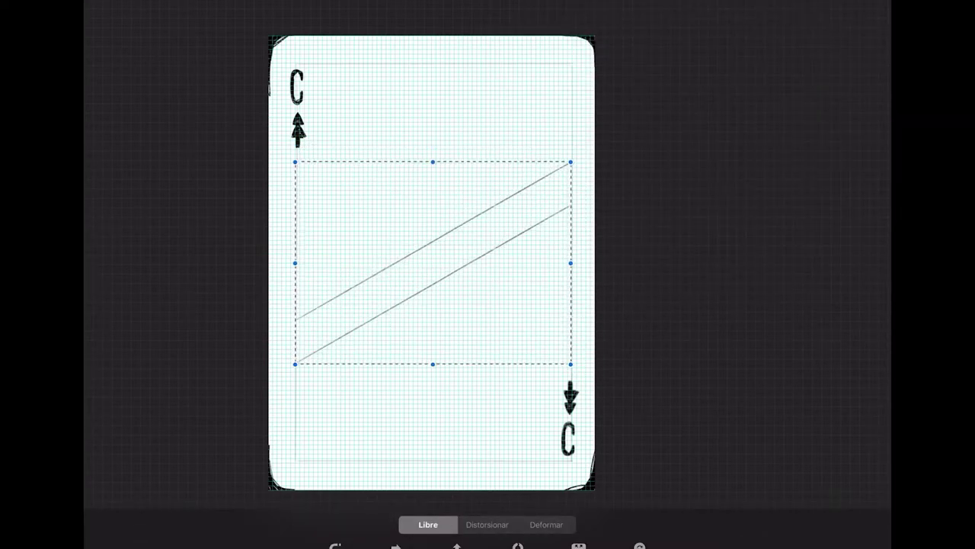
left_click(868, 9)
left_click(874, 18)
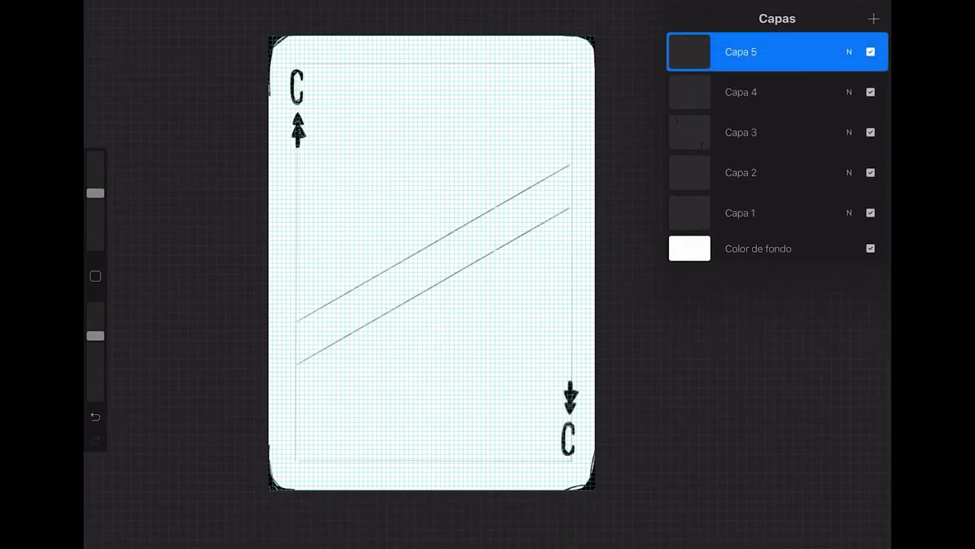
Select the Boceto > Lápiz Narinder brush, sketch the chair back's left edge, and undo stray strokes
left_click(868, 9)
left_click(792, 9)
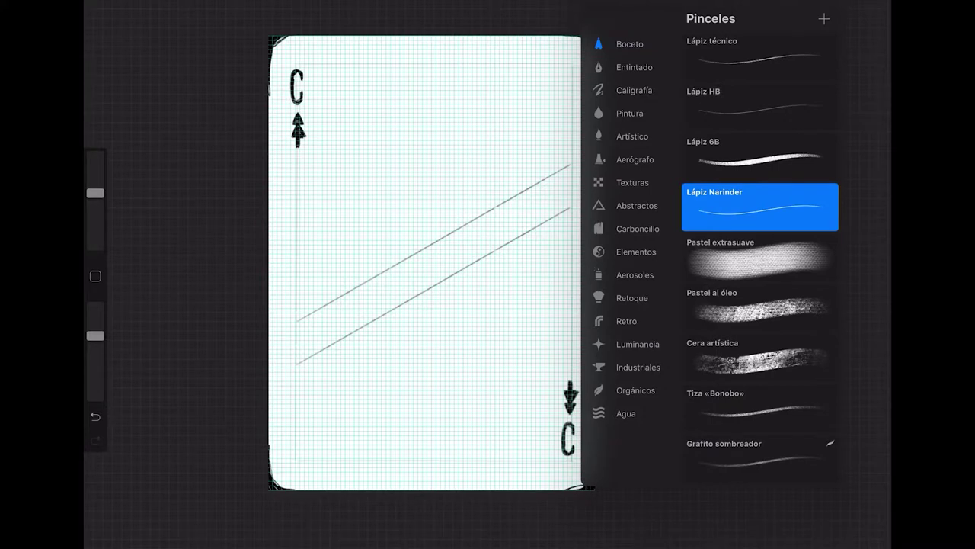
left_click(793, 10)
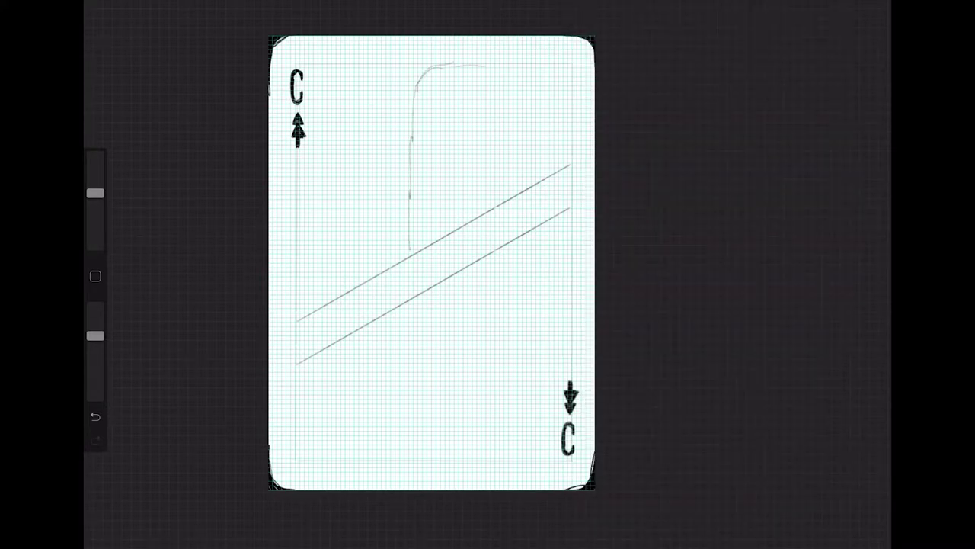
left_click_drag(400, 136, 402, 245)
key("ctrl+z")
key("ctrl+z")
key("ctrl+z")
key("ctrl+z")
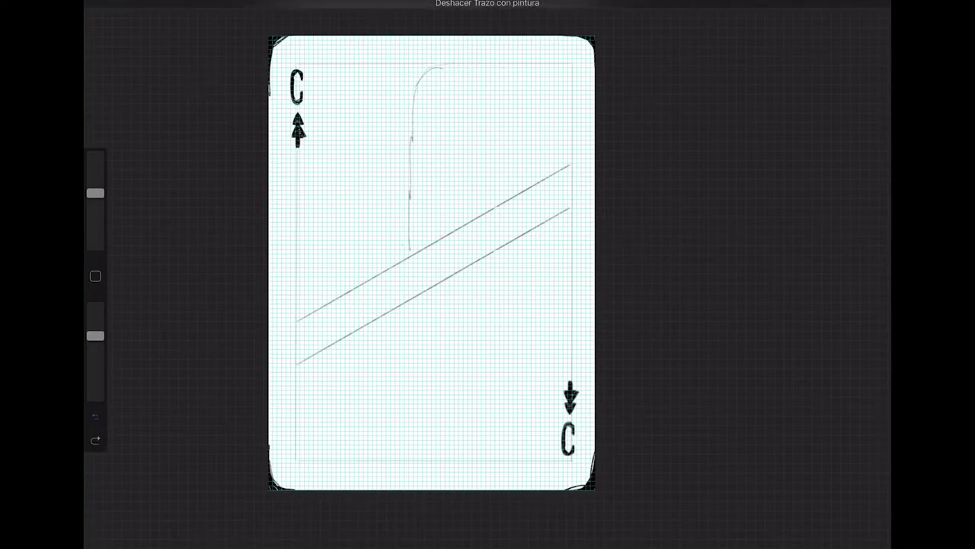
key("ctrl+z")
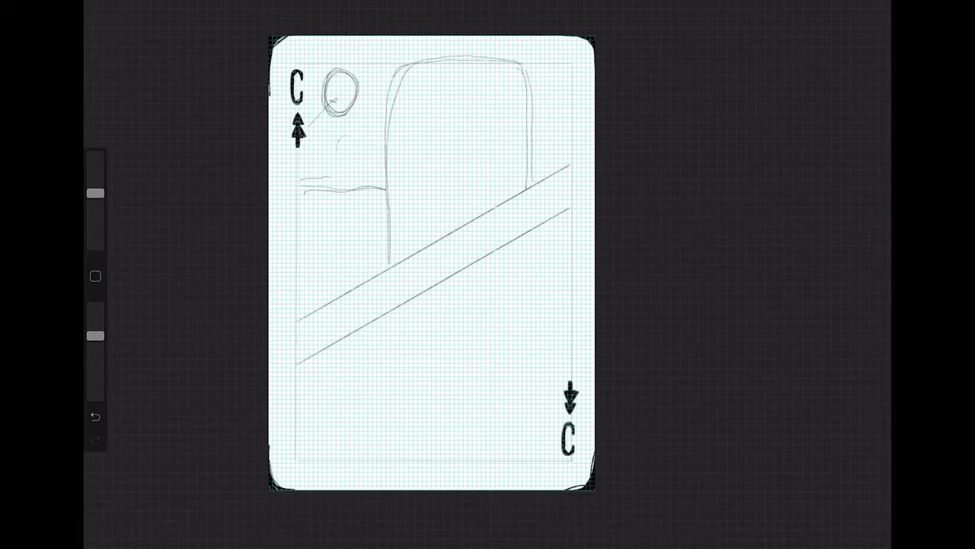
Sketch a hooked candy cane along the chair's left side
mouse_move(332, 156)
left_mouse_down()
mouse_move(377, 136)
mouse_move(387, 158)
mouse_move(385, 269)
left_mouse_up()
mouse_move(355, 177)
left_mouse_down()
mouse_move(352, 155)
mouse_move(371, 157)
mouse_move(367, 234)
left_mouse_up()
mouse_move(369, 195)
left_mouse_down()
mouse_move(368, 271)
mouse_move(367, 154)
mouse_move(352, 175)
mouse_move(336, 177)
mouse_move(360, 133)
mouse_move(389, 155)
mouse_move(389, 216)
left_mouse_up()
mouse_move(522, 67)
left_mouse_down()
mouse_move(570, 67)
mouse_move(560, 62)
mouse_move(575, 99)
mouse_move(531, 94)
mouse_move(539, 111)
left_mouse_up()
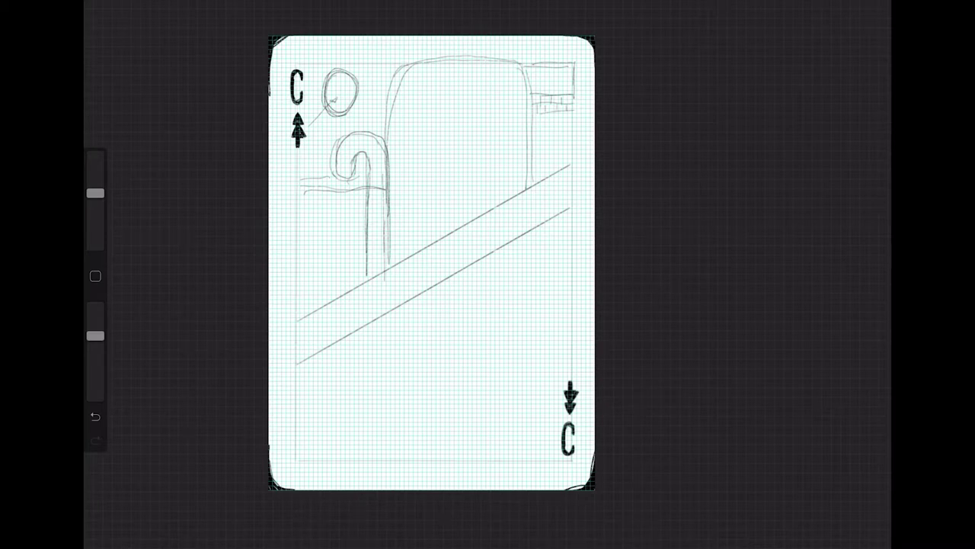
Draw a brick chimney box with brick lines at the card's top right
left_click_drag(566, 119, 530, 119)
mouse_move(574, 123)
left_mouse_down()
mouse_move(532, 128)
mouse_move(535, 169)
left_mouse_up()
mouse_move(562, 90)
left_mouse_down()
mouse_move(531, 92)
mouse_move(524, 66)
mouse_move(576, 64)
mouse_move(577, 89)
mouse_move(540, 96)
left_mouse_up()
left_click_drag(537, 66, 525, 66)
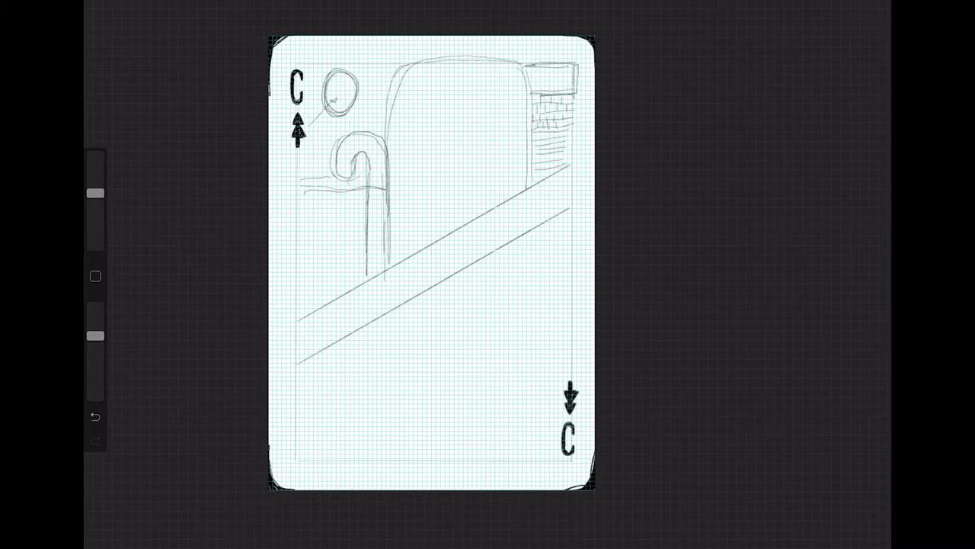
Sketch a U-shaped face outline inside the chair with hair on both sides
mouse_move(438, 97)
left_mouse_down()
mouse_move(441, 139)
mouse_move(464, 152)
mouse_move(463, 163)
mouse_move(489, 122)
left_mouse_up()
mouse_move(488, 87)
left_mouse_down()
mouse_move(488, 125)
mouse_move(458, 80)
mouse_move(433, 85)
mouse_move(480, 90)
mouse_move(438, 82)
mouse_move(460, 65)
mouse_move(488, 64)
mouse_move(500, 76)
mouse_move(501, 107)
left_mouse_up()
left_click_drag(438, 90, 407, 144)
left_click_drag(494, 91, 517, 134)
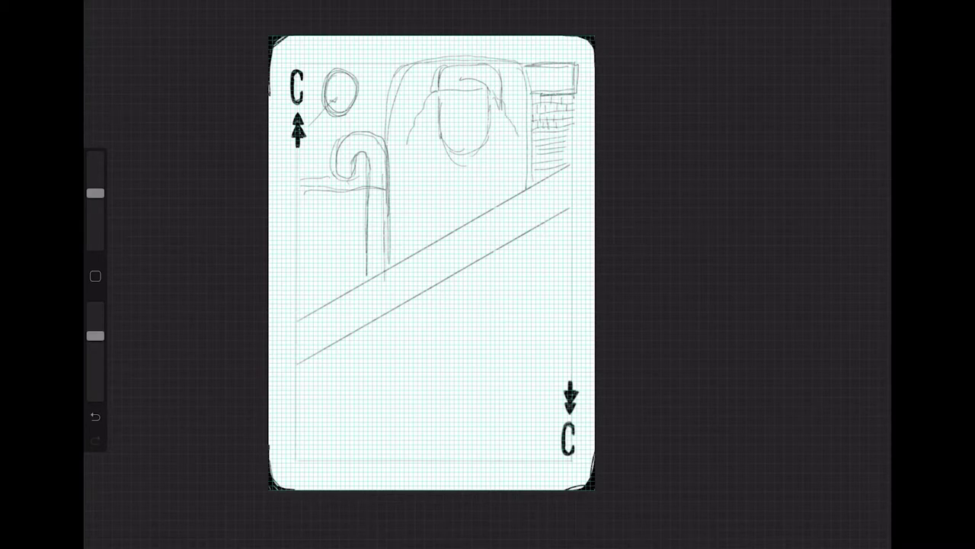
Add a nose line, shade the face's sides, and draw the hat's pom-pom and tail
mouse_move(453, 102)
left_mouse_down()
mouse_move(453, 122)
mouse_move(465, 99)
mouse_move(445, 119)
mouse_move(472, 119)
mouse_move(472, 99)
mouse_move(447, 109)
mouse_move(461, 129)
left_mouse_up()
mouse_move(440, 92)
left_mouse_down()
mouse_move(444, 139)
mouse_move(479, 155)
left_mouse_up()
mouse_move(489, 90)
left_mouse_down()
mouse_move(489, 132)
mouse_move(471, 91)
mouse_move(432, 93)
mouse_move(476, 91)
mouse_move(430, 82)
mouse_move(494, 95)
mouse_move(481, 79)
mouse_move(432, 81)
mouse_move(477, 75)
mouse_move(501, 115)
mouse_move(501, 67)
mouse_move(461, 59)
mouse_move(437, 75)
left_mouse_up()
mouse_move(501, 111)
left_mouse_down()
mouse_move(494, 125)
mouse_move(507, 114)
mouse_move(495, 111)
mouse_move(501, 121)
left_mouse_up()
left_click_drag(492, 78, 498, 109)
Add strands to the beard beside the chin and extend the shoulder line
mouse_move(445, 129)
left_mouse_down()
mouse_move(436, 142)
mouse_move(489, 137)
mouse_move(460, 130)
mouse_move(444, 157)
mouse_move(487, 157)
mouse_move(489, 143)
mouse_move(442, 152)
mouse_move(473, 176)
left_mouse_up()
left_click_drag(477, 140, 470, 202)
mouse_move(439, 145)
left_mouse_down()
mouse_move(398, 149)
mouse_move(391, 171)
mouse_move(443, 144)
mouse_move(510, 145)
mouse_move(527, 151)
mouse_move(530, 166)
left_mouse_up()
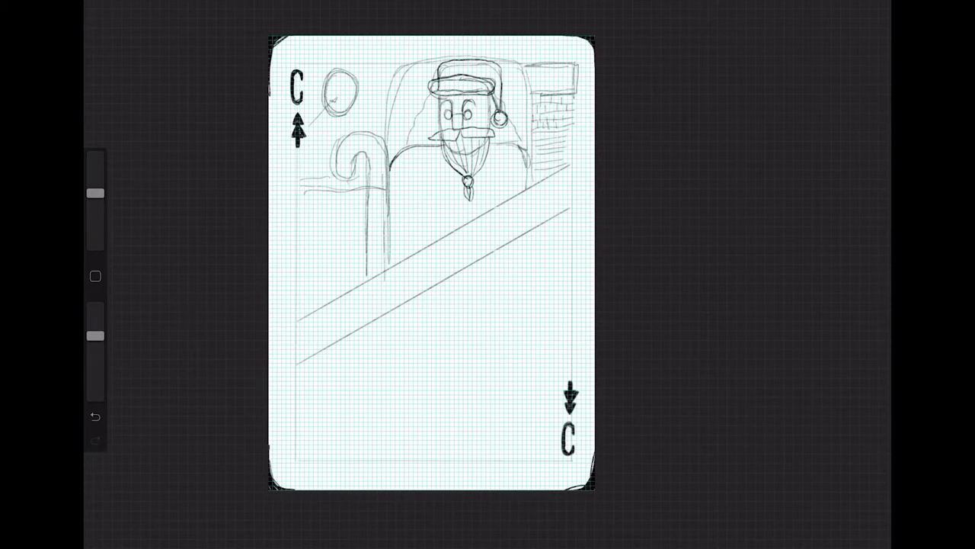
Draw the torso's side lines and hatch Santa's coat across the chest
mouse_move(405, 150)
left_mouse_down()
mouse_move(396, 167)
mouse_move(521, 166)
left_mouse_up()
mouse_move(408, 175)
left_mouse_down()
mouse_move(458, 176)
mouse_move(394, 244)
left_mouse_up()
left_click_drag(455, 186, 451, 235)
left_click_drag(481, 174, 480, 216)
mouse_move(410, 180)
left_mouse_down()
mouse_move(460, 201)
mouse_move(421, 205)
mouse_move(449, 216)
left_mouse_up()
mouse_move(402, 207)
left_mouse_down()
mouse_move(448, 222)
mouse_move(437, 224)
mouse_move(445, 236)
mouse_move(430, 240)
left_mouse_up()
mouse_move(480, 192)
left_mouse_down()
mouse_move(513, 170)
mouse_move(523, 188)
left_mouse_up()
Sketch the arm and fingers of the hand on the banner, refining the face outline
mouse_move(398, 233)
left_mouse_down()
mouse_move(355, 259)
mouse_move(353, 282)
mouse_move(407, 262)
mouse_move(402, 235)
mouse_move(399, 252)
mouse_move(416, 224)
mouse_move(416, 236)
mouse_move(437, 230)
left_mouse_up()
left_click_drag(421, 244, 444, 232)
left_click_drag(422, 250, 435, 241)
mouse_move(428, 144)
left_mouse_down()
mouse_move(447, 144)
mouse_move(405, 148)
left_mouse_up()
mouse_move(438, 96)
left_mouse_down()
mouse_move(440, 153)
mouse_move(425, 111)
mouse_move(410, 139)
mouse_move(427, 116)
mouse_move(423, 142)
left_mouse_up()
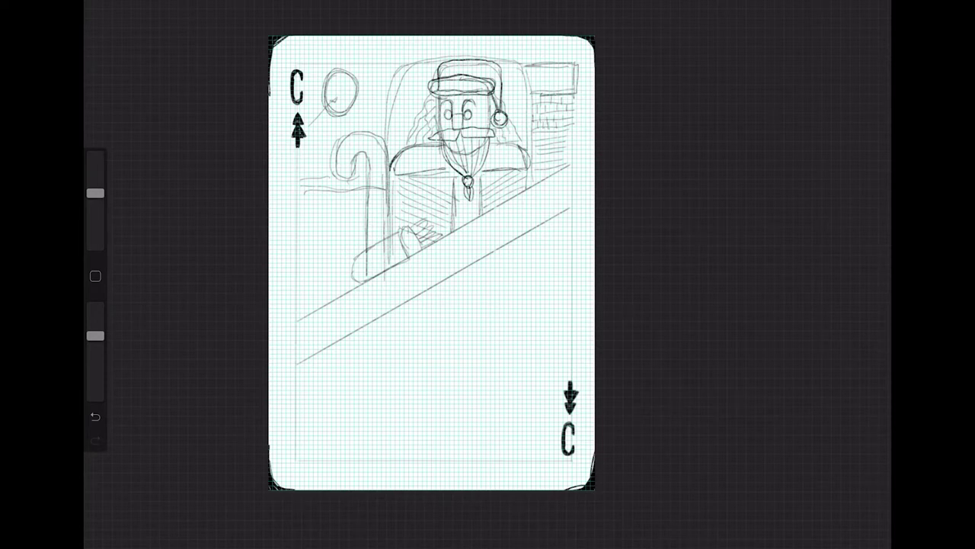
Sketch stacked gift boxes to the left of the candy cane
mouse_move(298, 248)
left_mouse_down()
mouse_move(331, 249)
mouse_move(331, 278)
mouse_move(302, 270)
mouse_move(326, 305)
left_mouse_up()
mouse_move(323, 269)
left_mouse_down()
mouse_move(305, 269)
mouse_move(316, 227)
mouse_move(362, 227)
mouse_move(365, 252)
left_mouse_up()
mouse_move(299, 201)
left_mouse_down()
mouse_move(344, 203)
mouse_move(346, 229)
mouse_move(348, 189)
mouse_move(350, 204)
mouse_move(301, 206)
mouse_move(335, 187)
mouse_move(302, 191)
left_mouse_up()
mouse_move(391, 159)
left_mouse_down()
mouse_move(390, 185)
mouse_move(428, 173)
left_mouse_up()
On a new layer, letter 'MERRY CHRISTMAS!' along the diagonal banner
key("l")
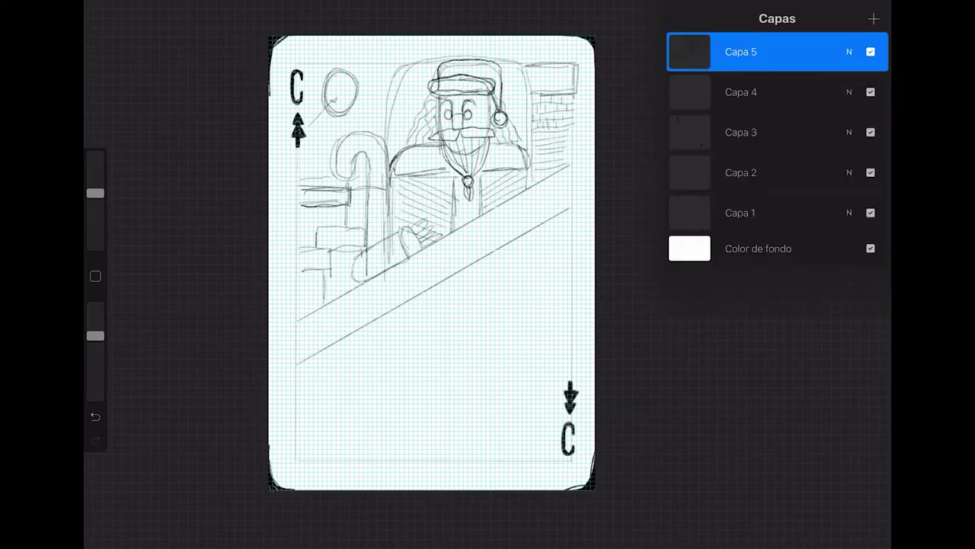
left_click(874, 18)
key("l")
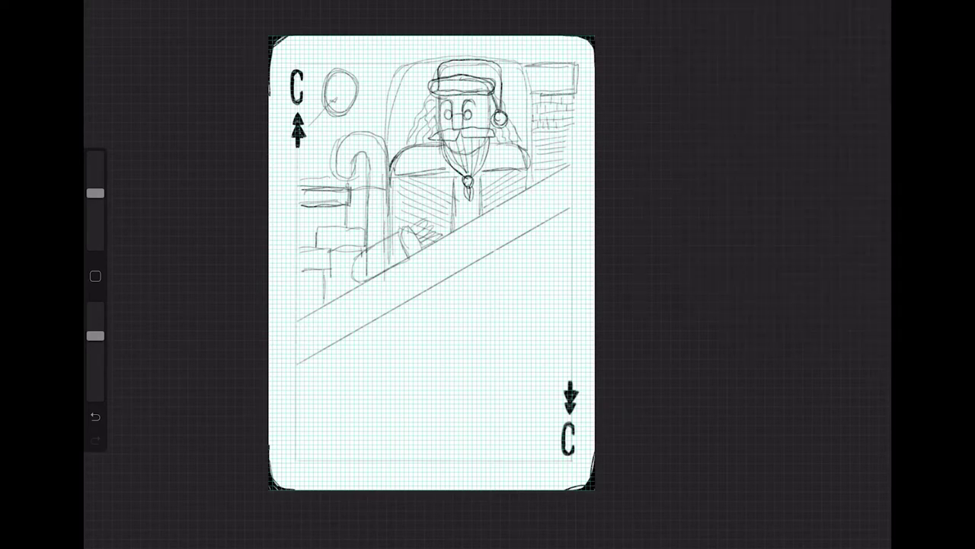
mouse_move(303, 348)
left_mouse_down()
mouse_move(304, 329)
mouse_move(312, 341)
mouse_move(352, 317)
left_mouse_up()
mouse_move(357, 303)
left_mouse_down()
mouse_move(352, 311)
mouse_move(377, 308)
mouse_move(384, 296)
left_mouse_up()
mouse_move(385, 284)
left_mouse_down()
mouse_move(384, 304)
mouse_move(422, 278)
left_mouse_up()
mouse_move(421, 268)
left_mouse_down()
mouse_move(426, 281)
mouse_move(442, 267)
left_mouse_up()
left_click(444, 272)
Duplicate the lettering layer and move the copy up and right along the banner
left_click(874, 6)
left_click_drag(838, 91, 731, 91)
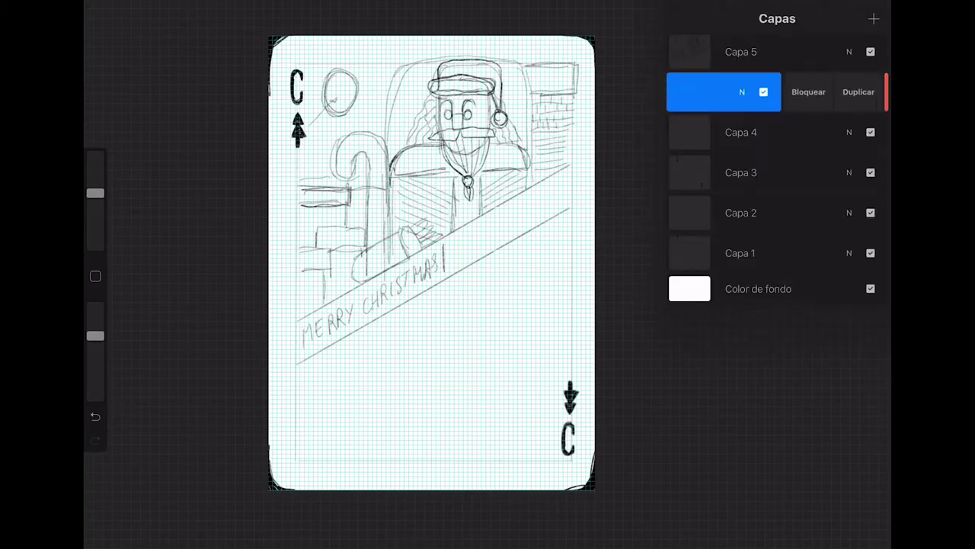
left_click(812, 92)
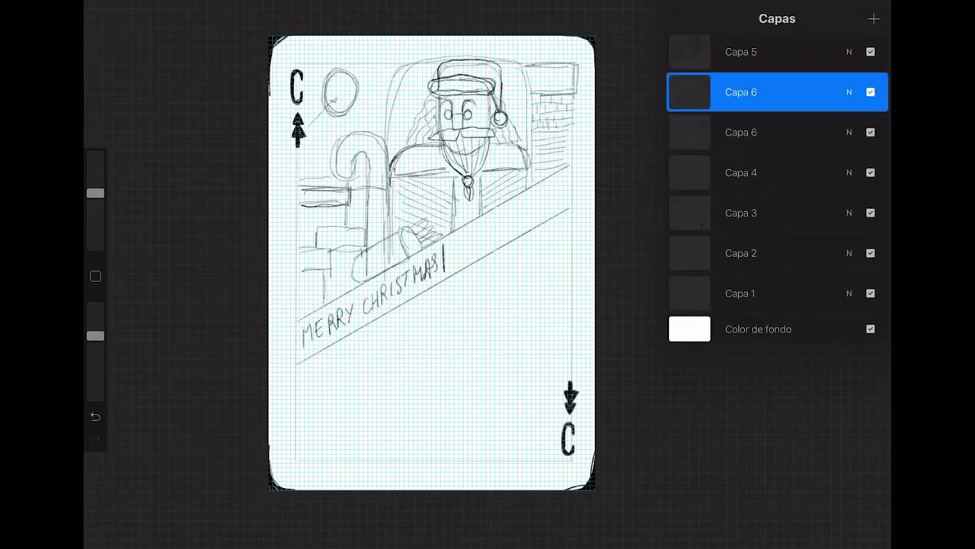
key("v")
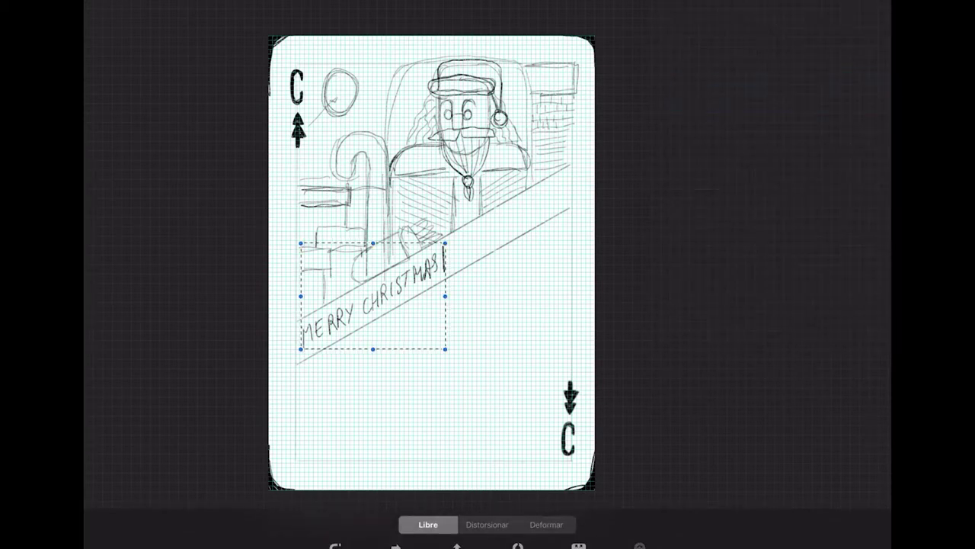
mouse_move(376, 315)
left_mouse_down()
mouse_move(457, 235)
mouse_move(533, 185)
left_mouse_up()
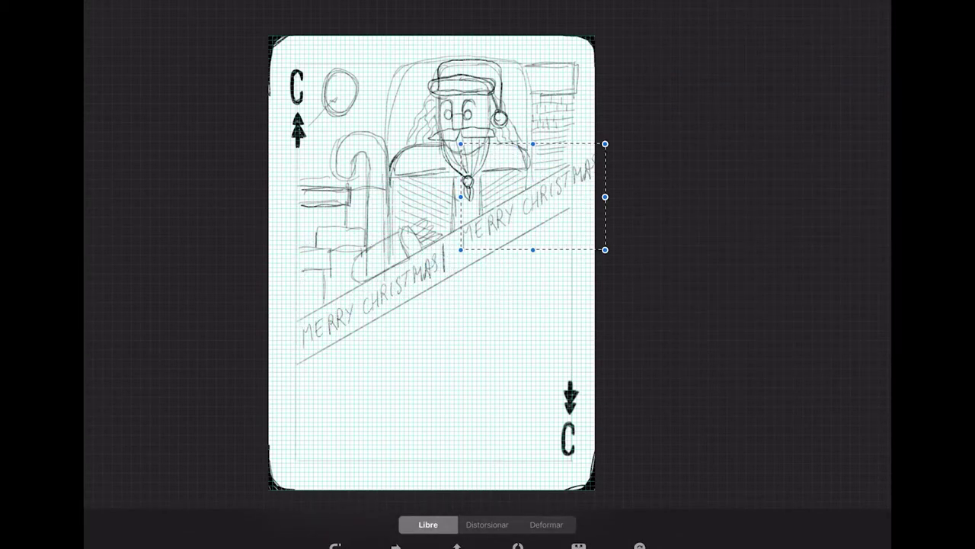
left_click_drag(531, 144, 533, 249)
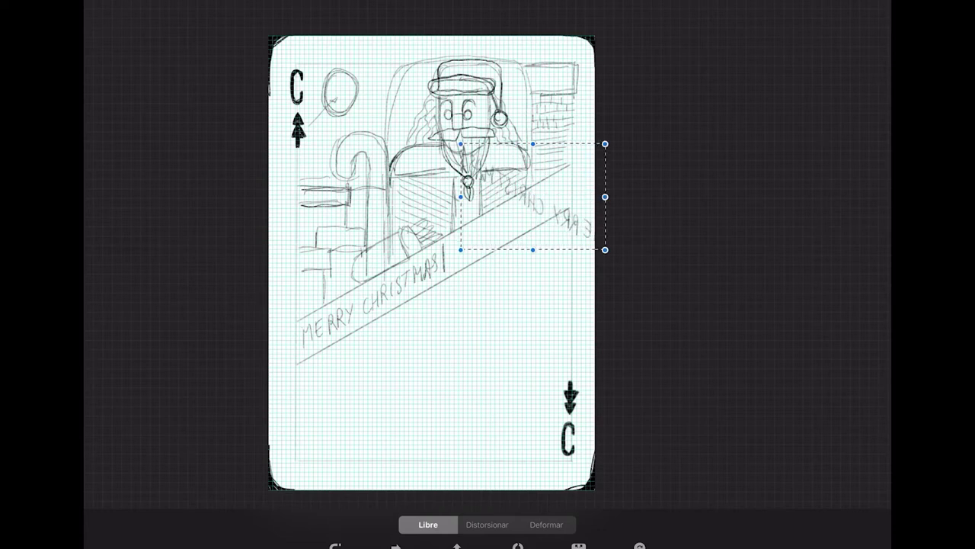
Flip and rotate the copied lettering so it reads upside down in the banner's right half
mouse_move(533, 143)
left_mouse_down()
mouse_move(533, 197)
mouse_move(533, 143)
left_mouse_up()
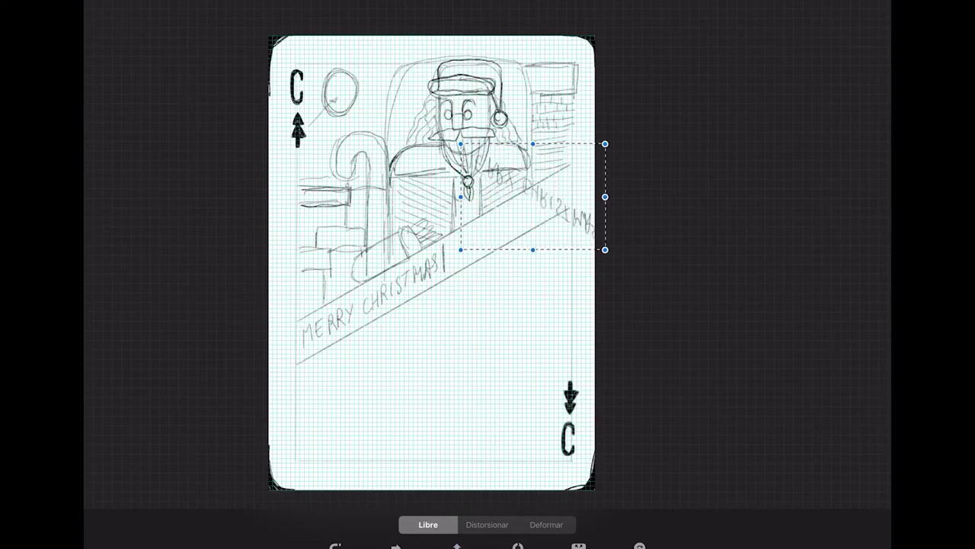
left_click_drag(605, 249, 608, 230)
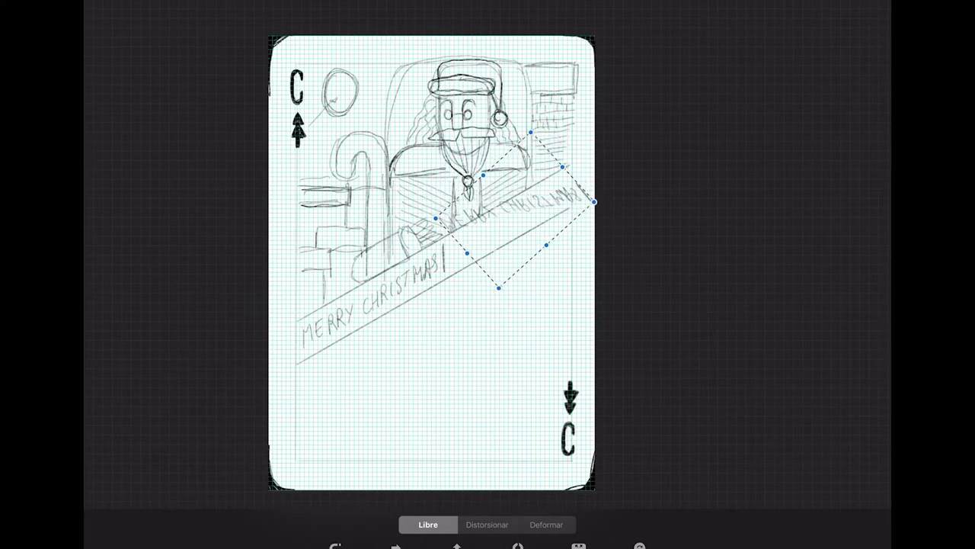
left_click_drag(533, 202, 526, 244)
left_click_drag(598, 272, 589, 304)
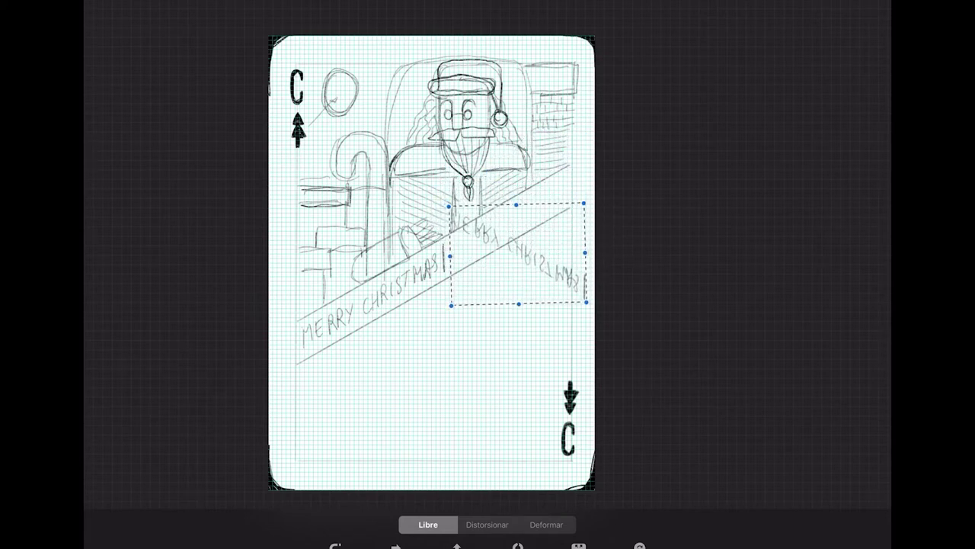
left_click(457, 545)
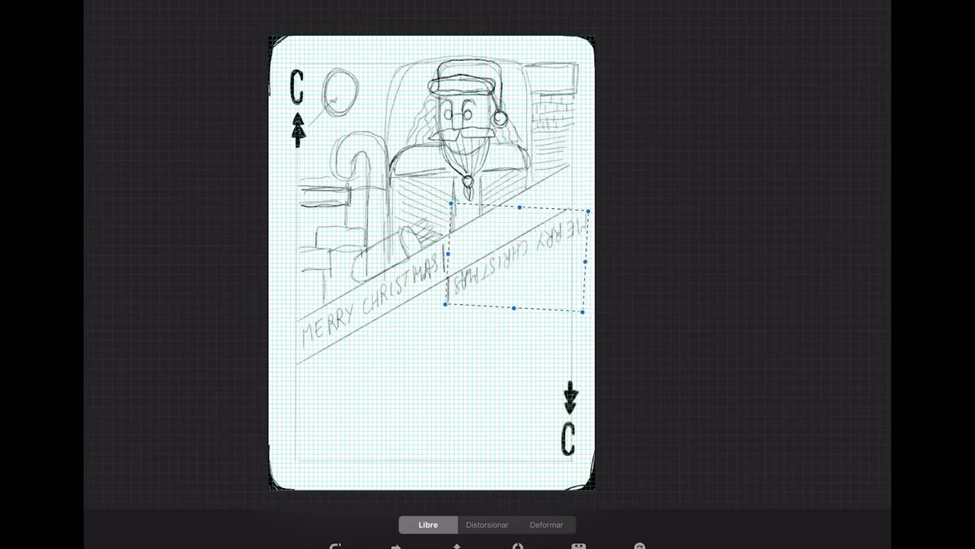
left_click_drag(517, 257, 508, 241)
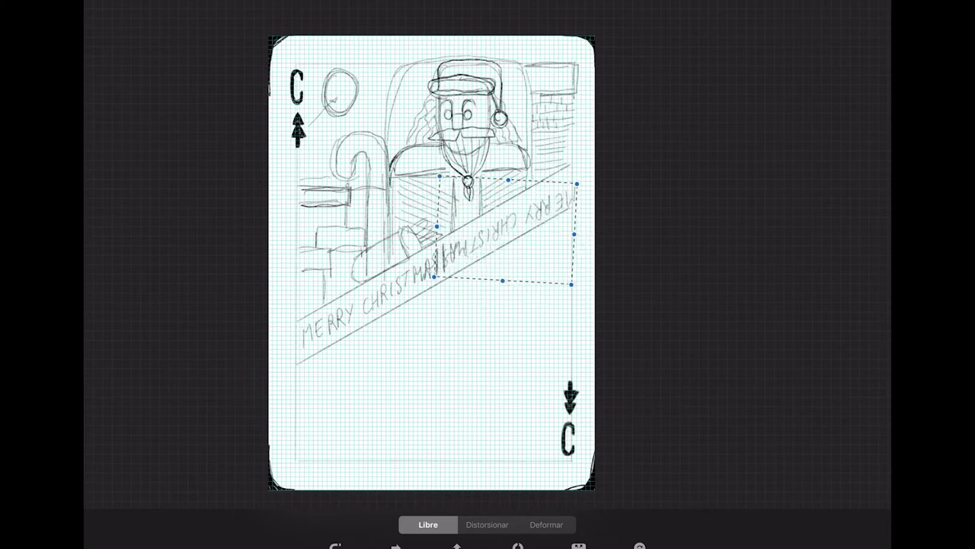
left_click(457, 546)
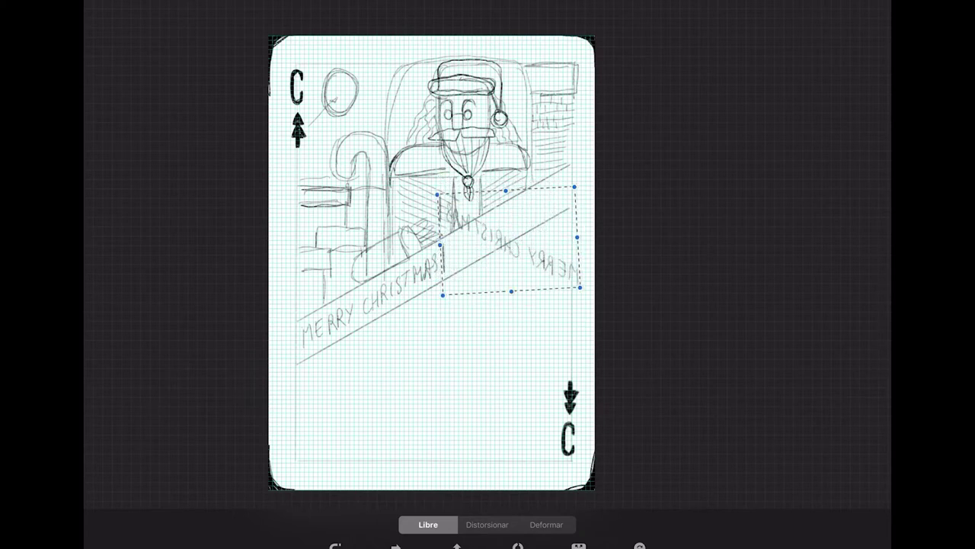
left_click_drag(533, 259, 520, 233)
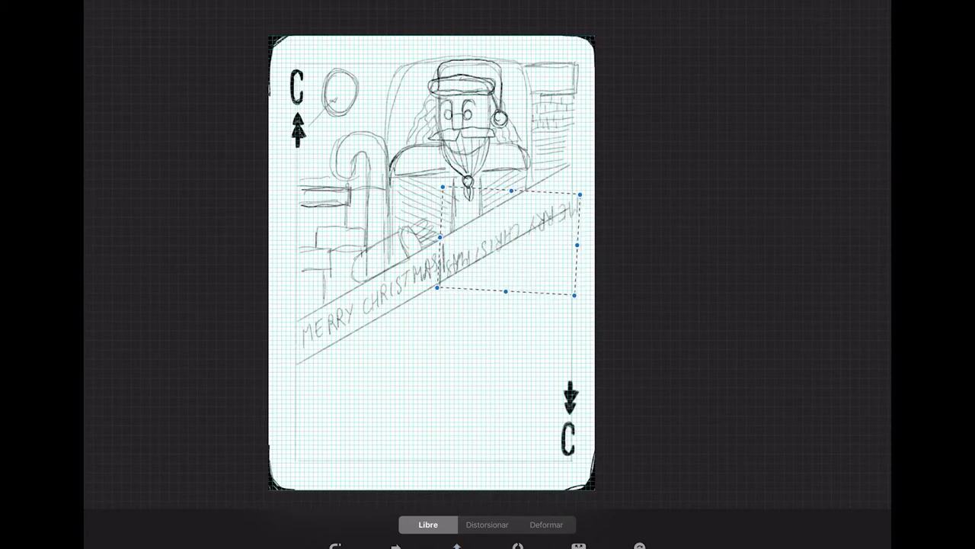
Tilt, resize and squash the flipped copy to fit between the banner lines, then commit
left_click_drag(577, 245, 573, 228)
left_click_drag(509, 229, 515, 226)
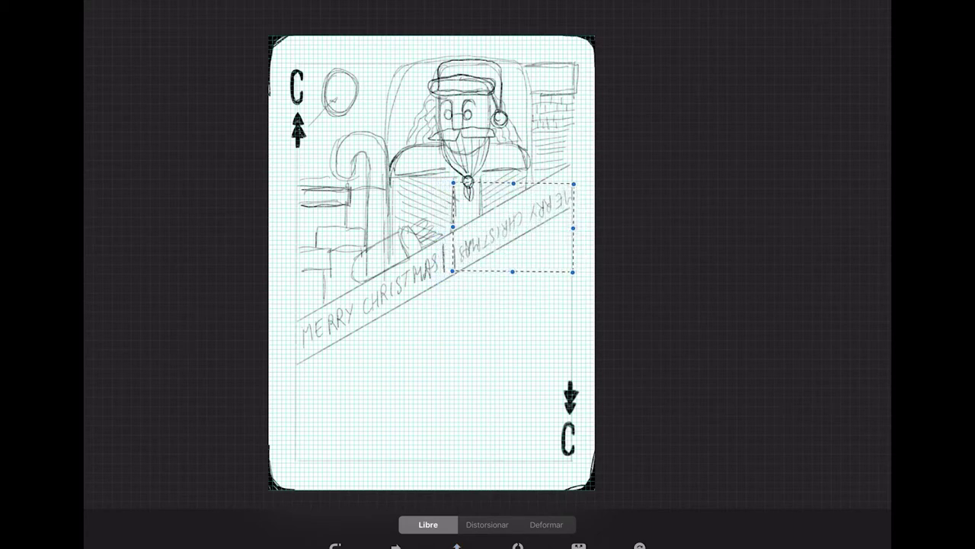
left_click_drag(575, 169, 575, 177)
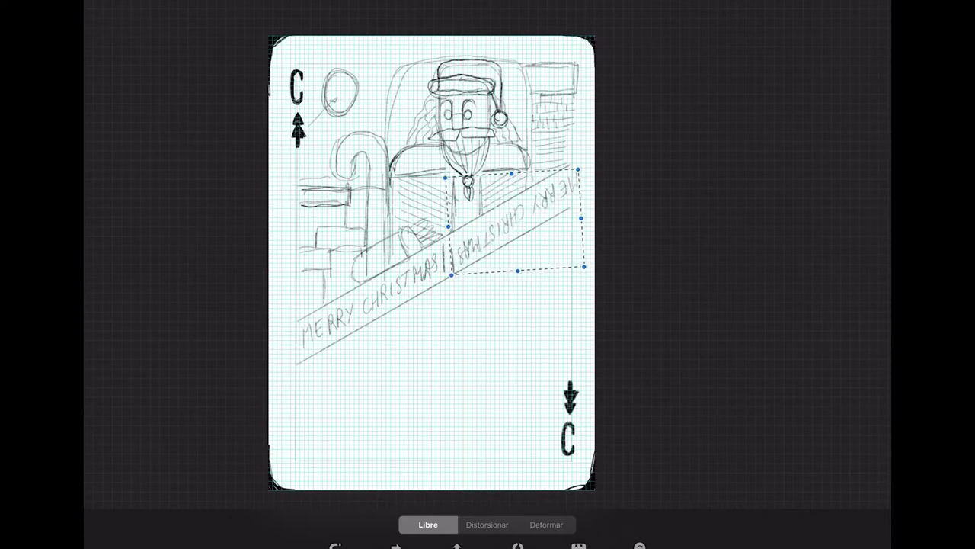
left_click_drag(510, 225, 510, 225)
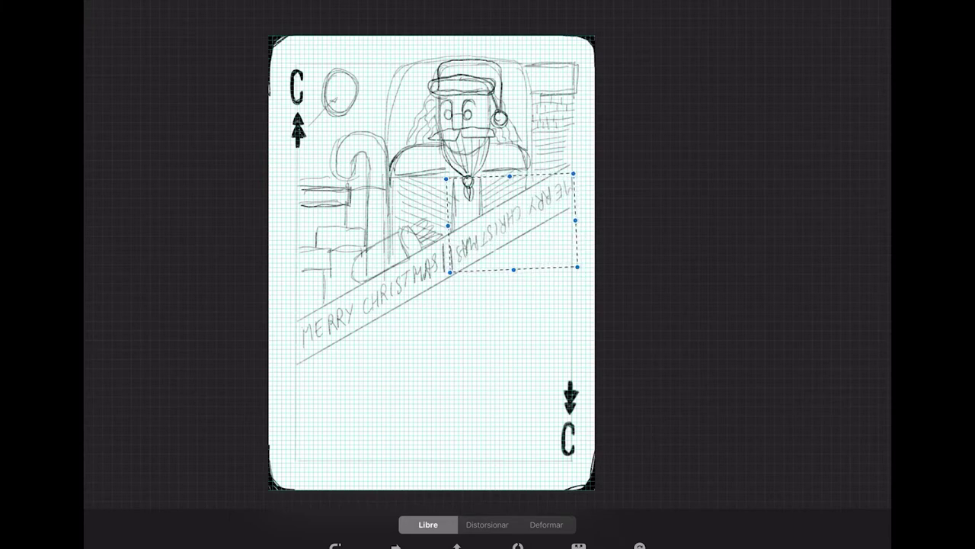
left_click_drag(575, 220, 569, 226)
left_click_drag(570, 180, 575, 176)
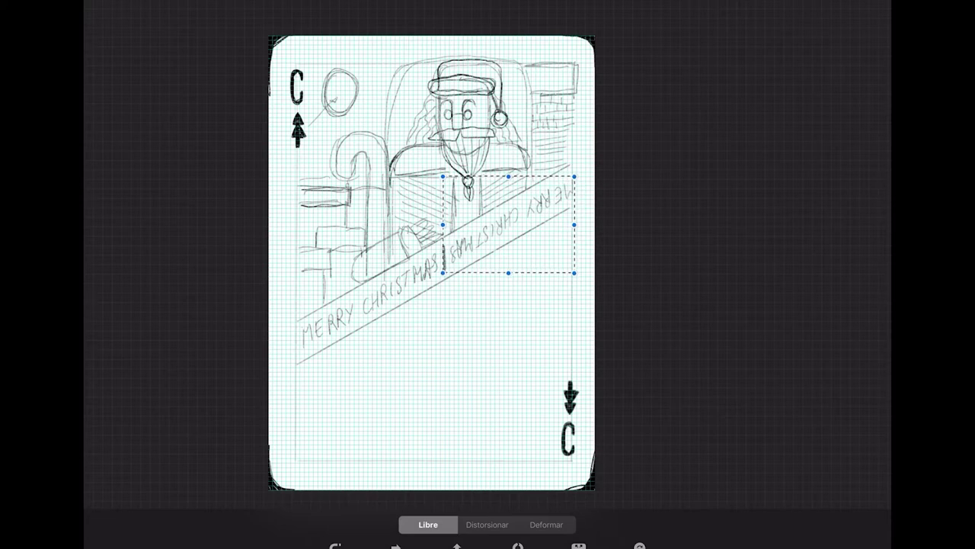
left_click_drag(442, 272, 440, 281)
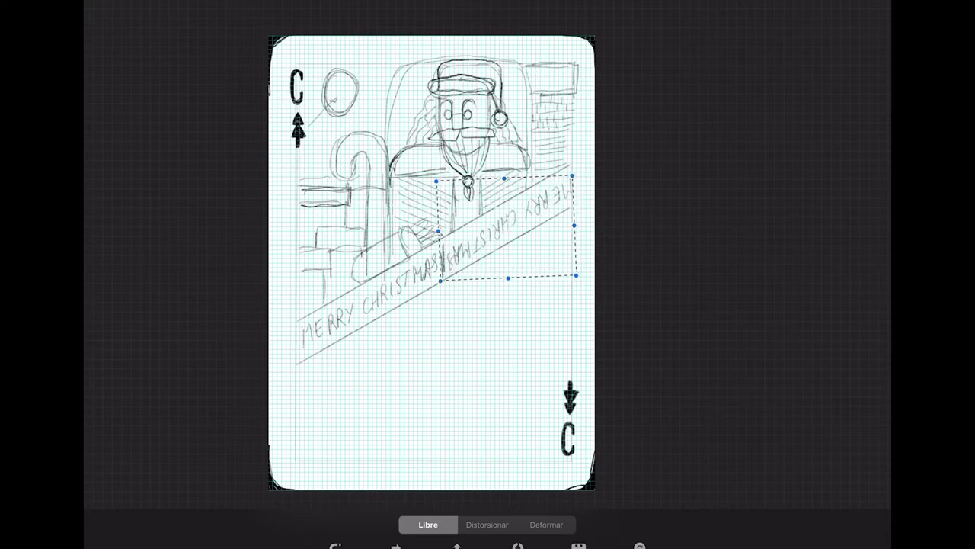
left_click_drag(508, 278, 508, 270)
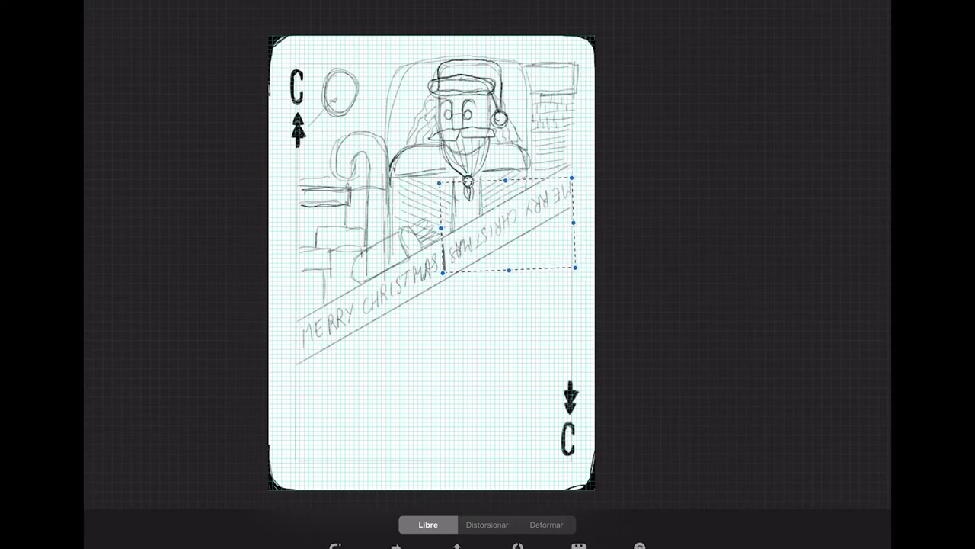
key("Return")
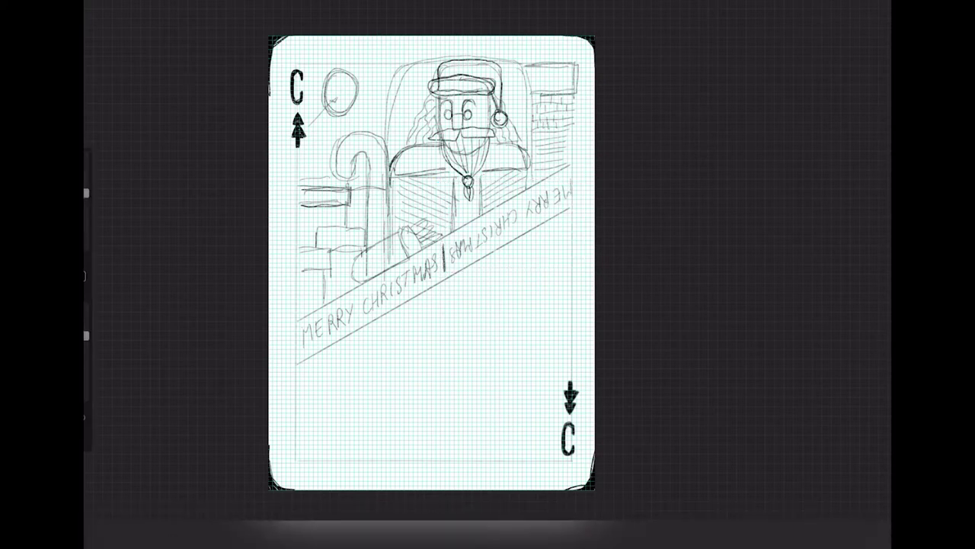
Darken the outlines and edges of the stacked gift boxes
mouse_move(317, 209)
left_mouse_down()
mouse_move(317, 233)
mouse_move(331, 230)
left_mouse_up()
mouse_move(340, 251)
left_mouse_down()
mouse_move(340, 294)
mouse_move(369, 231)
mouse_move(318, 228)
mouse_move(317, 245)
mouse_move(298, 252)
mouse_move(330, 272)
left_mouse_up()
left_click_drag(329, 270, 314, 269)
mouse_move(298, 188)
left_mouse_down()
mouse_move(297, 210)
mouse_move(314, 209)
left_mouse_up()
left_click_drag(297, 251, 298, 324)
left_click_drag(297, 208, 298, 259)
mouse_move(390, 174)
left_mouse_down()
mouse_move(413, 145)
mouse_move(435, 151)
left_mouse_up()
Hatch the upper left and right of the chair and line the chimney top
mouse_move(436, 168)
left_mouse_down()
mouse_move(441, 150)
mouse_move(497, 171)
left_mouse_up()
mouse_move(493, 144)
left_mouse_down()
mouse_move(507, 170)
mouse_move(524, 168)
left_mouse_up()
mouse_move(527, 94)
left_mouse_down()
mouse_move(582, 89)
mouse_move(576, 69)
mouse_move(531, 64)
left_mouse_up()
Darken the Santa hat brim with pattern strokes and retrace the pom-pom
left_click_drag(431, 88, 448, 86)
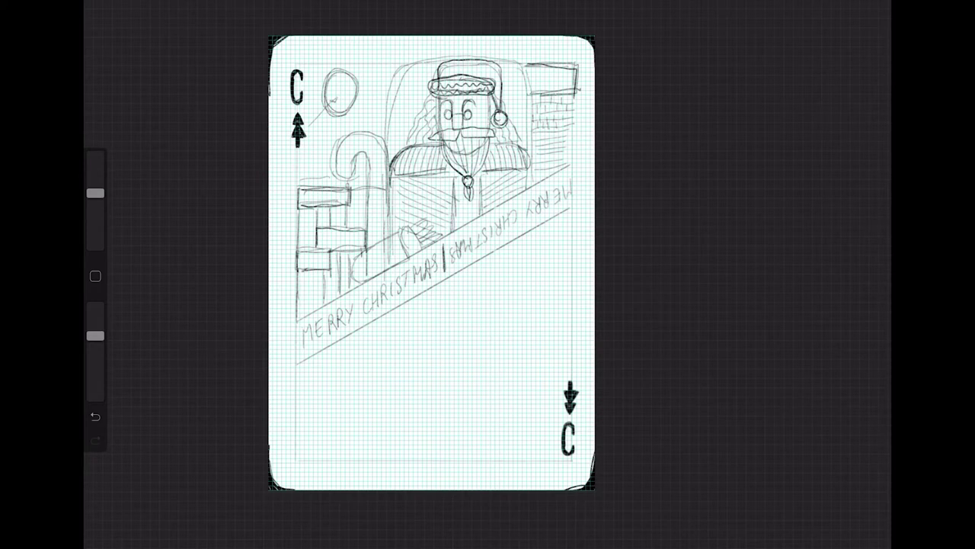
left_click_drag(439, 89, 478, 77)
left_click_drag(495, 115, 504, 124)
Draw dot buttons and a zigzag trim across Santa's chest
scroll(427, 179, "up", 5)
scroll(427, 179, "up", 2)
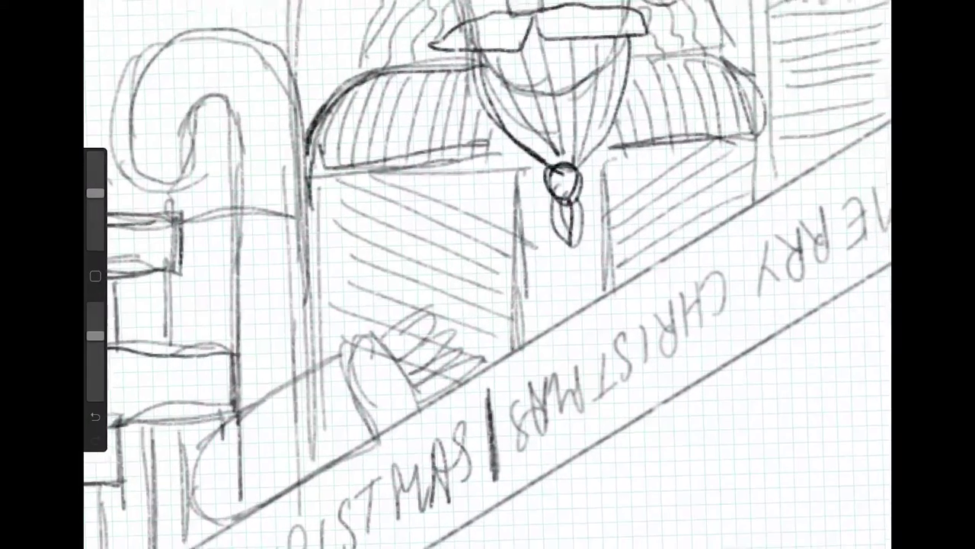
scroll(427, 179, "up", 1)
left_click_drag(394, 185, 500, 232)
mouse_move(428, 178)
left_mouse_down()
mouse_move(520, 219)
mouse_move(456, 189)
left_mouse_up()
mouse_move(320, 206)
left_mouse_down()
mouse_move(355, 192)
mouse_move(314, 190)
mouse_move(358, 232)
mouse_move(373, 219)
mouse_move(383, 243)
mouse_move(392, 222)
mouse_move(416, 260)
mouse_move(423, 242)
mouse_move(454, 259)
mouse_move(462, 279)
mouse_move(474, 263)
mouse_move(517, 291)
left_mouse_up()
scroll(488, 274, "down", 5)
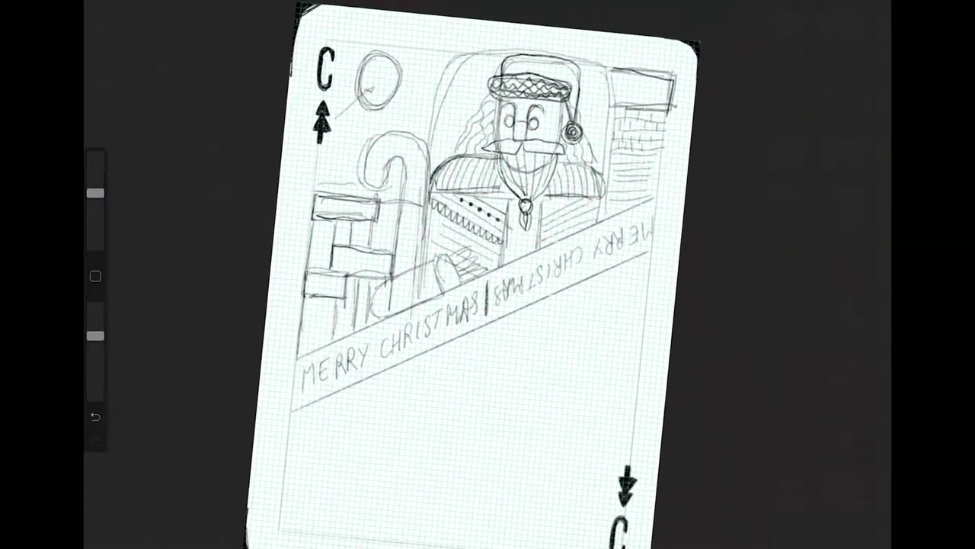
Stripe the candy cane from the hook down the stem
scroll(442, 290, "up", 1)
mouse_move(314, 206)
left_mouse_down()
mouse_move(329, 193)
mouse_move(332, 169)
left_mouse_up()
mouse_move(334, 181)
left_mouse_down()
mouse_move(337, 157)
mouse_move(358, 157)
mouse_move(365, 171)
left_mouse_up()
mouse_move(362, 172)
left_mouse_down()
mouse_move(371, 163)
mouse_move(379, 186)
left_mouse_up()
left_click_drag(356, 216, 379, 204)
left_click_drag(355, 237, 380, 218)
left_click_drag(356, 247, 377, 231)
left_click_drag(356, 252, 384, 234)
mouse_move(356, 262)
left_mouse_down()
mouse_move(378, 262)
mouse_move(374, 295)
left_mouse_up()
left_click_drag(312, 216, 338, 201)
Darken Santa's eyes, nose, eyebrow, moustache and the left edge of his hair
left_click_drag(459, 115, 471, 131)
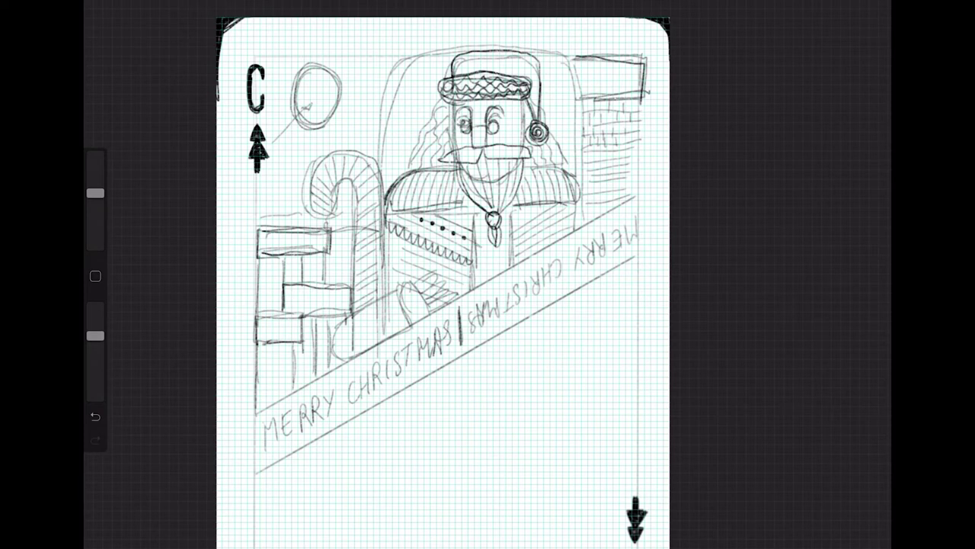
mouse_move(492, 125)
left_mouse_down()
mouse_move(504, 123)
mouse_move(489, 135)
mouse_move(506, 118)
mouse_move(468, 116)
mouse_move(474, 145)
mouse_move(469, 107)
mouse_move(459, 117)
left_mouse_up()
mouse_move(459, 108)
left_mouse_down()
mouse_move(505, 108)
mouse_move(486, 151)
mouse_move(470, 158)
left_mouse_up()
mouse_move(472, 156)
left_mouse_down()
mouse_move(453, 162)
mouse_move(525, 157)
left_mouse_up()
mouse_move(445, 99)
left_mouse_down()
mouse_move(432, 104)
mouse_move(406, 169)
left_mouse_up()
left_click_drag(441, 113, 416, 169)
left_click_drag(96, 335, 95, 305)
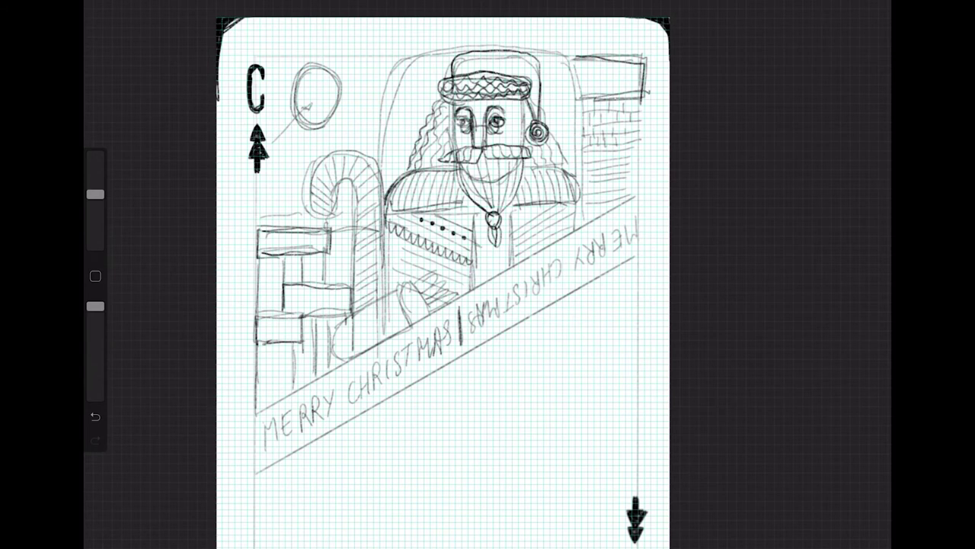
On the top drawing layer, erase stray strokes along the chair top and redraw its edge
key("l")
left_click(741, 51)
left_click_drag(386, 82, 381, 107)
mouse_move(405, 70)
left_mouse_down()
mouse_move(398, 90)
mouse_move(392, 75)
mouse_move(434, 52)
mouse_move(469, 57)
mouse_move(496, 45)
mouse_move(556, 50)
mouse_move(577, 78)
left_mouse_up()
left_click_drag(95, 305, 96, 335)
mouse_move(588, 58)
left_mouse_down()
mouse_move(543, 59)
mouse_move(586, 58)
left_mouse_up()
mouse_move(564, 97)
left_mouse_down()
mouse_move(588, 96)
mouse_move(544, 100)
mouse_move(603, 107)
left_mouse_up()
Hatch the wall beside the chair and outline the box at the top right
mouse_move(540, 121)
left_mouse_down()
mouse_move(604, 116)
mouse_move(591, 122)
mouse_move(588, 150)
left_mouse_up()
left_click_drag(558, 100, 557, 113)
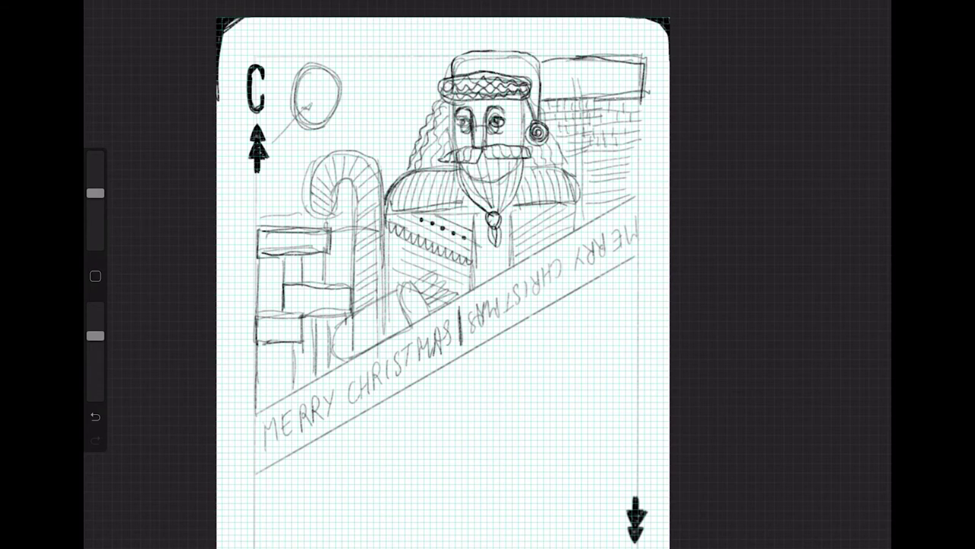
left_click_drag(548, 103, 640, 93)
mouse_move(540, 65)
left_mouse_down()
mouse_move(641, 59)
mouse_move(647, 96)
mouse_move(619, 134)
left_mouse_up()
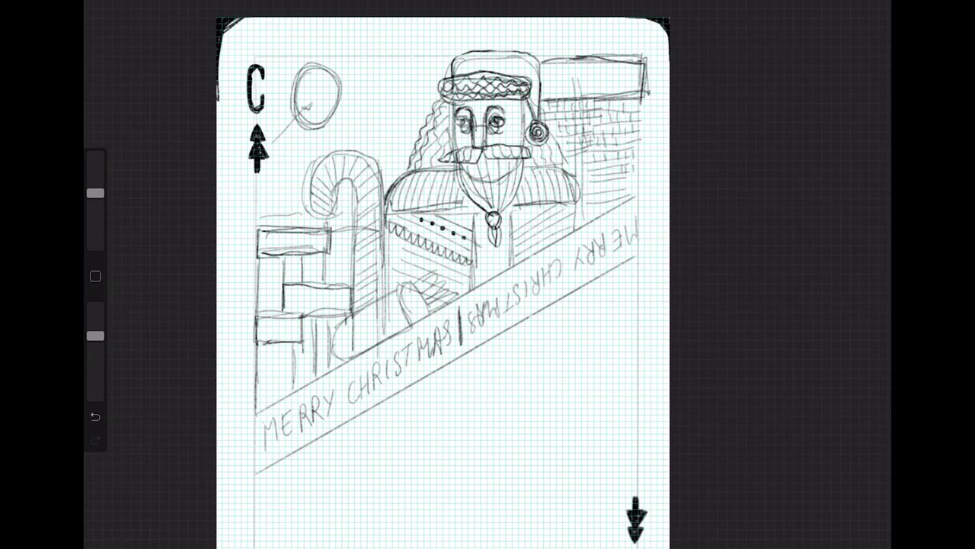
Hatch between the gift boxes and darken the hand top and building's right edge
scroll(442, 282, "down", 3)
scroll(442, 286, "down", 1)
scroll(442, 286, "down", 2)
scroll(442, 286, "down", 1)
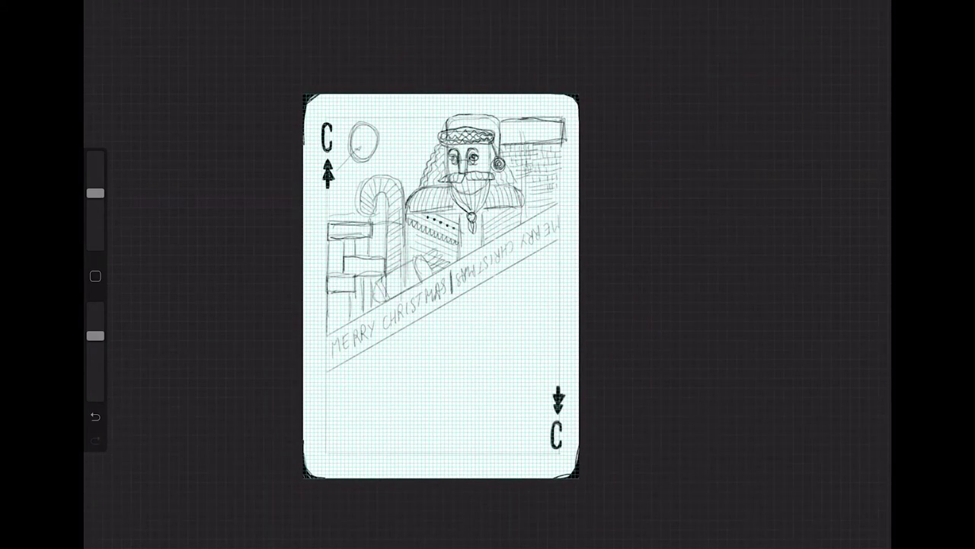
mouse_move(406, 271)
left_mouse_down()
mouse_move(400, 288)
mouse_move(407, 282)
left_mouse_up()
left_click_drag(416, 254, 422, 261)
left_click_drag(559, 152, 559, 197)
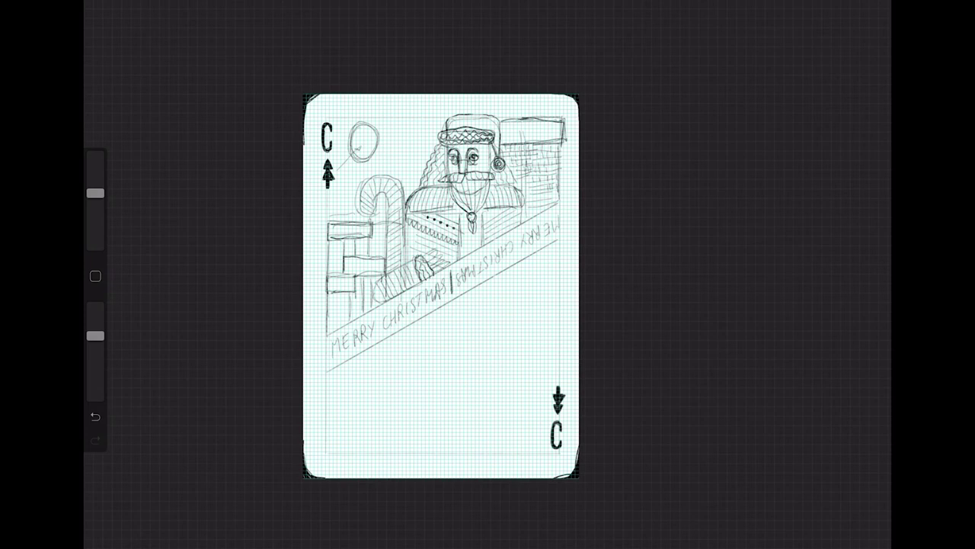
scroll(441, 285, "up", 3)
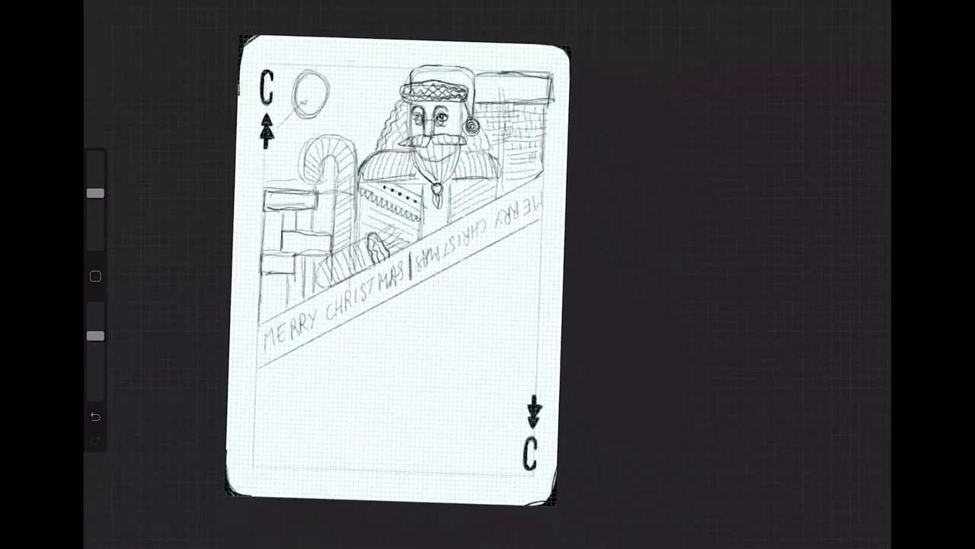
scroll(396, 259, "up", 2)
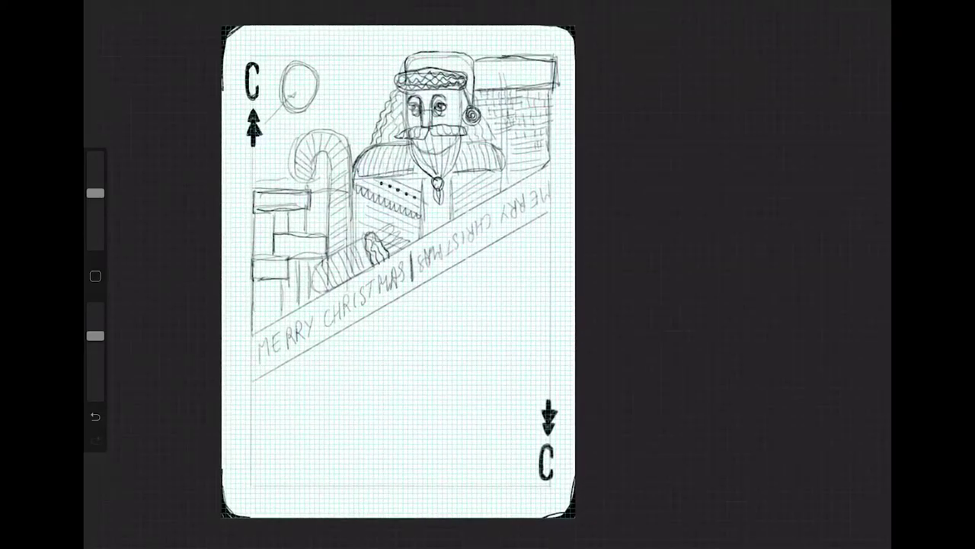
Merge the two sketch layers into one
key("l")
left_click(689, 52)
left_click(605, 235)
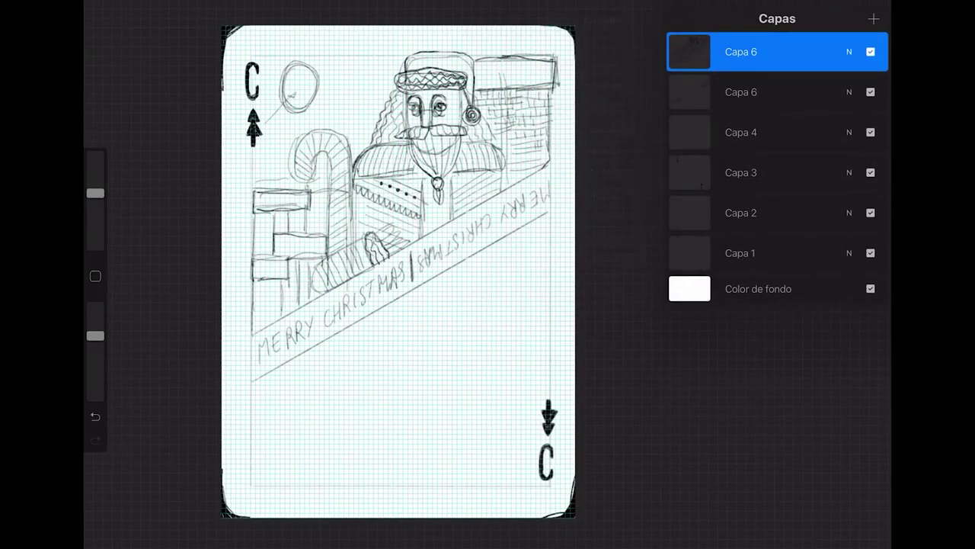
left_click(689, 52)
left_click(689, 52)
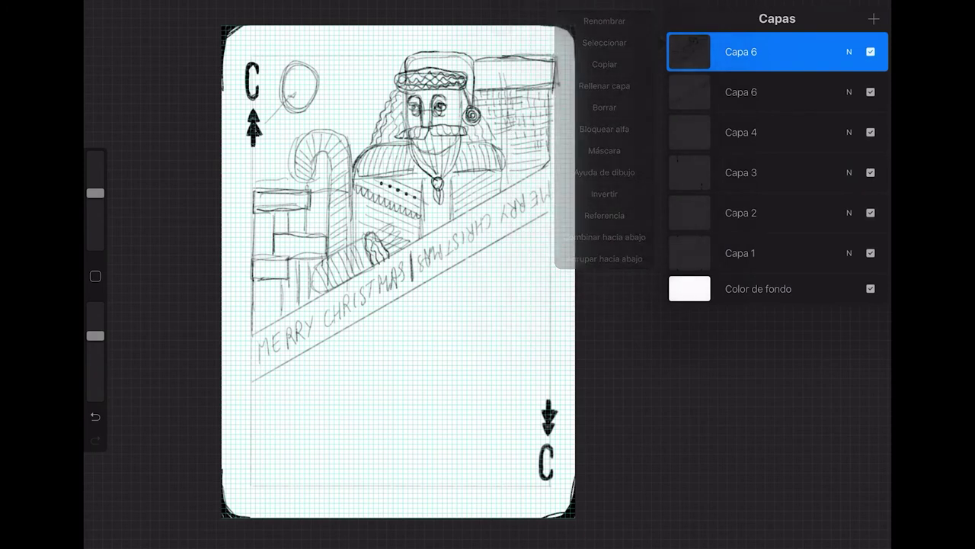
Duplicate the sketch layer, flip and rotate the copy, and position it in the card's lower half
left_click_drag(838, 52, 732, 51)
left_click(805, 49)
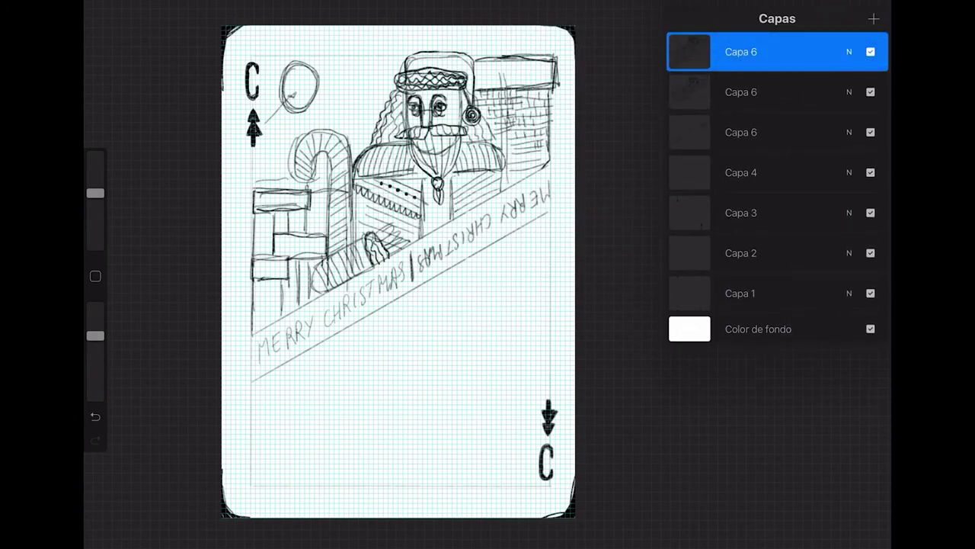
key("v")
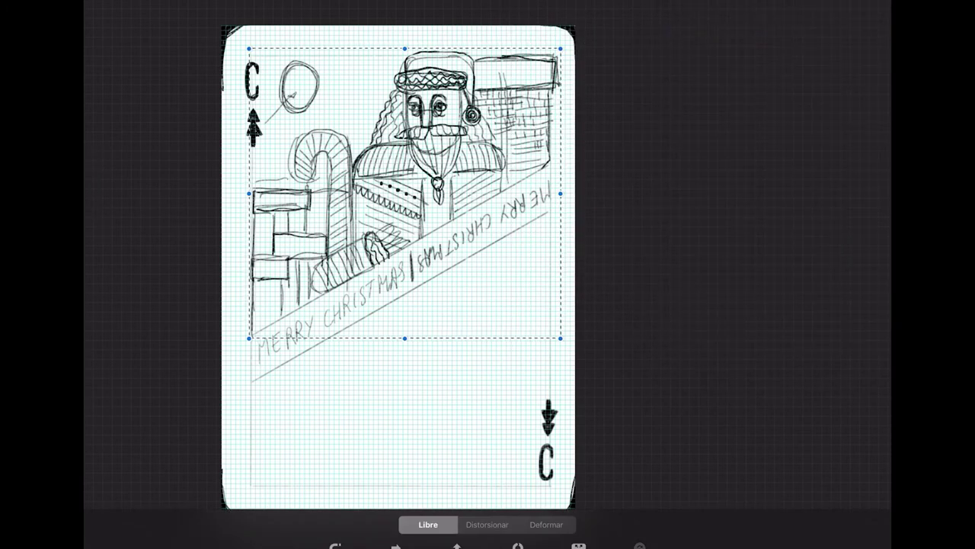
left_click(457, 545)
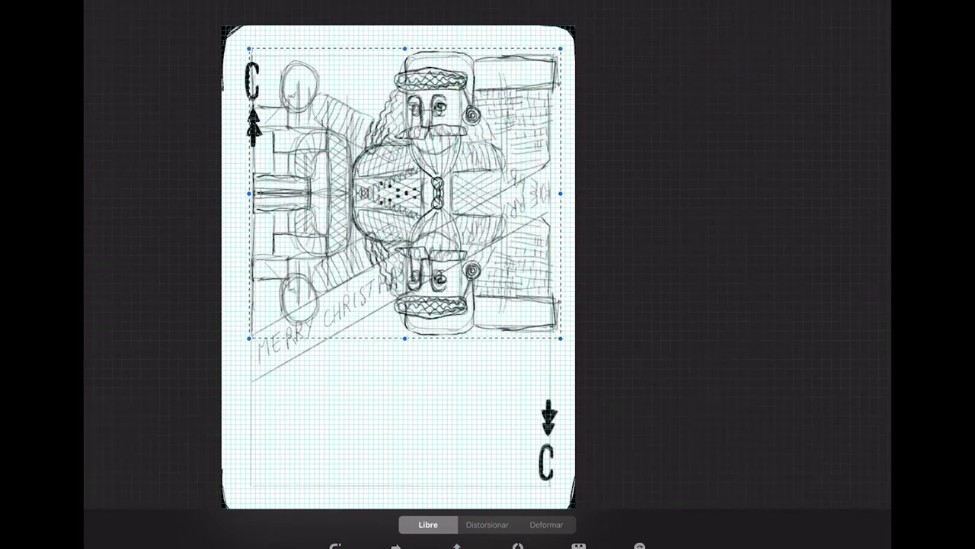
left_click(518, 545)
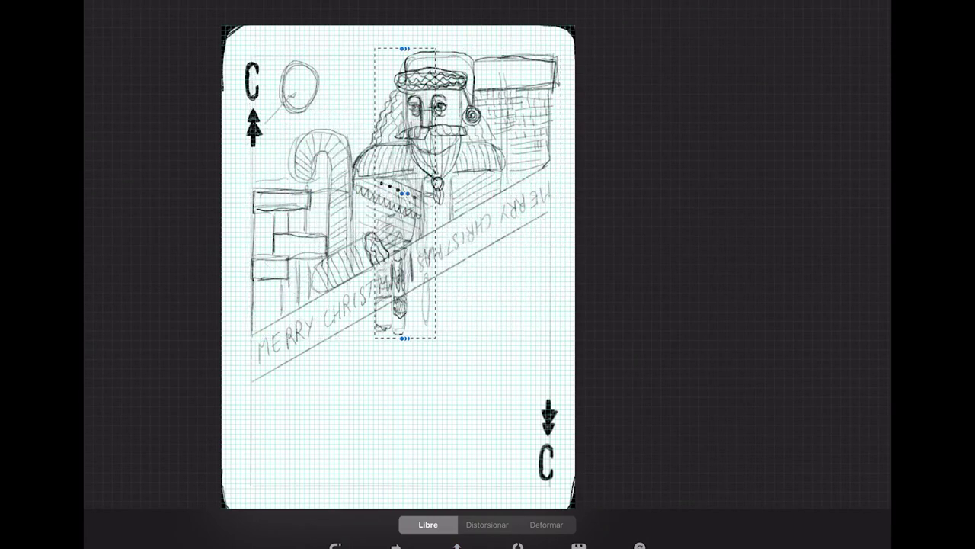
left_click_drag(404, 193, 402, 218)
left_click_drag(392, 352, 399, 351)
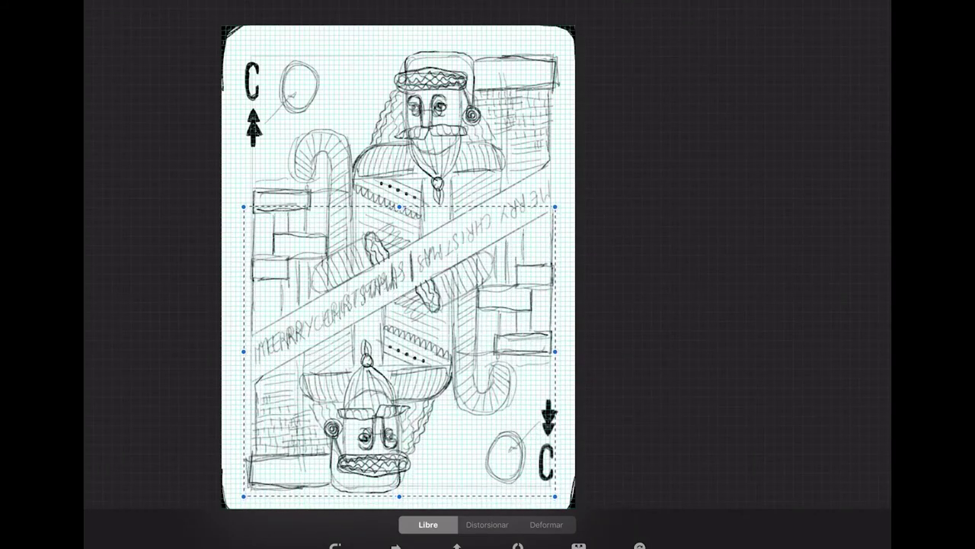
left_click_drag(399, 351, 396, 351)
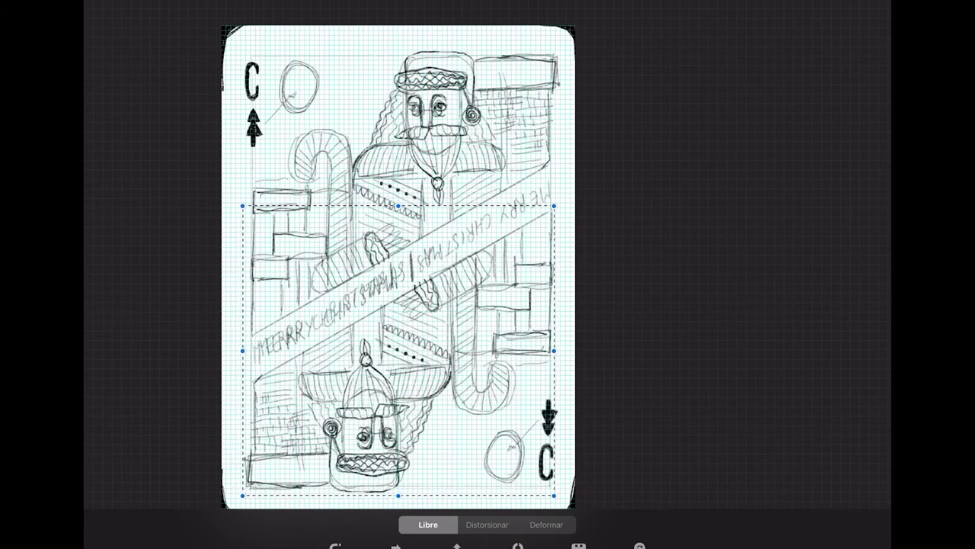
Erase overlapping strokes in the MERRY CHRISTMAS lettering
left_click_drag(95, 335, 95, 305)
left_click_drag(325, 318, 269, 342)
left_click_drag(363, 297, 378, 286)
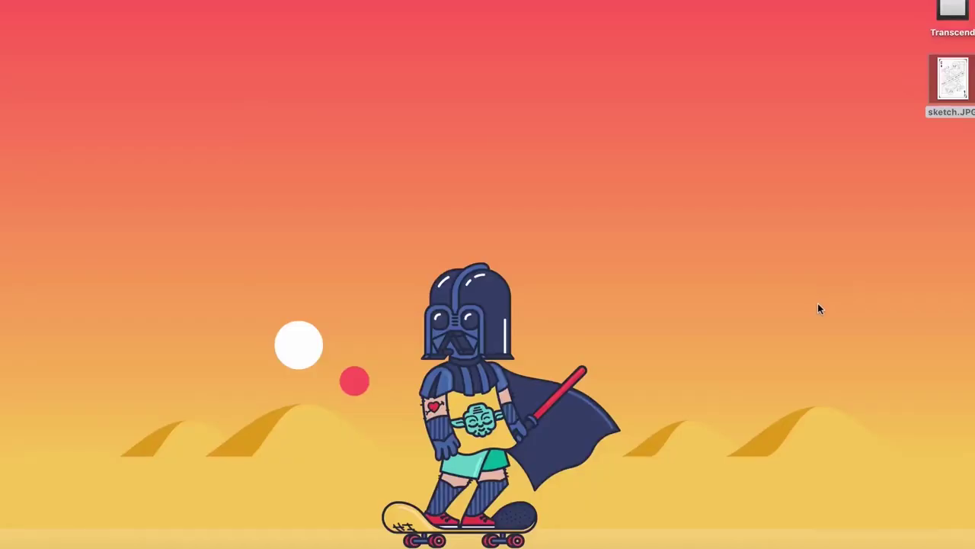
Open sketch.JPG from the desktop in Preview and zoom into the card sketch
double_click(958, 82)
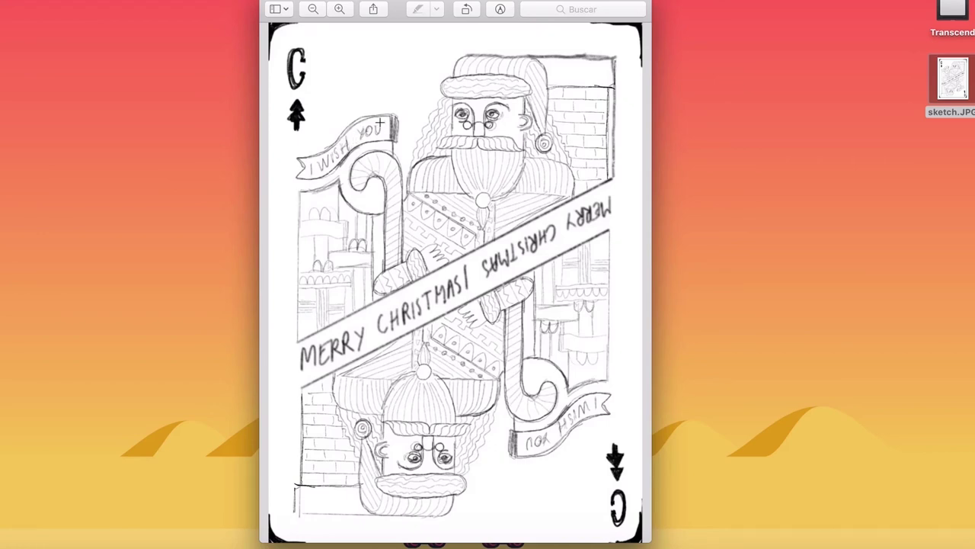
left_click(339, 9)
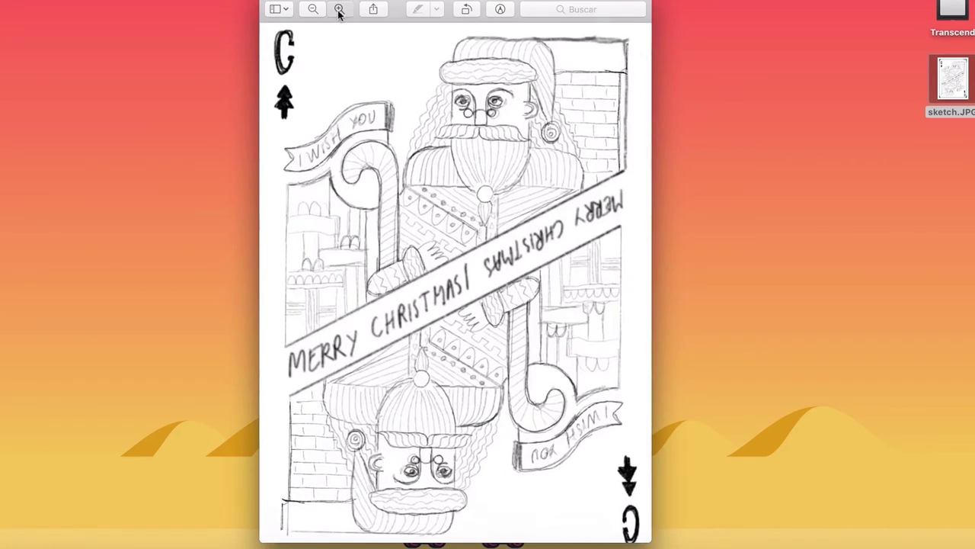
scroll(518, 171, "up", 3)
scroll(495, 186, "up", 2)
scroll(472, 205, "up", 2)
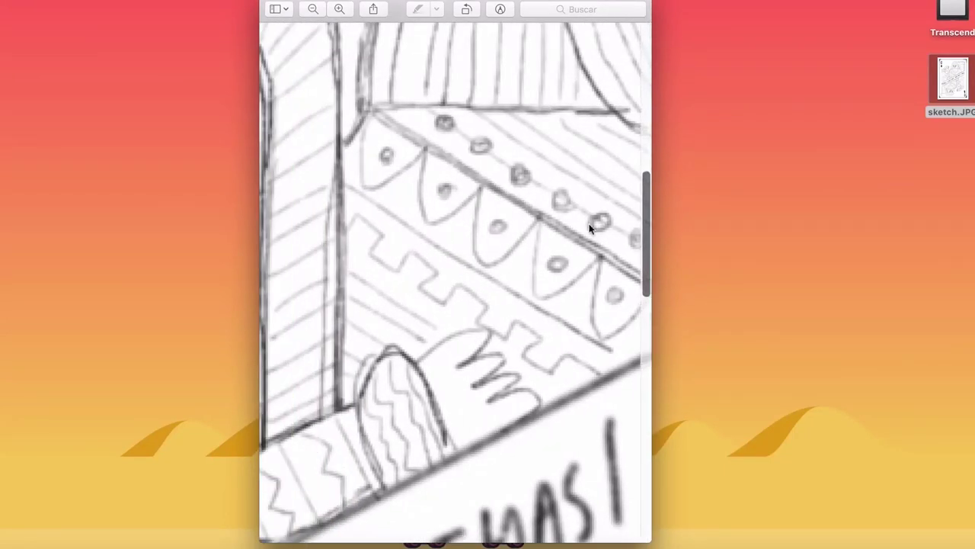
scroll(366, 146, "right", 3)
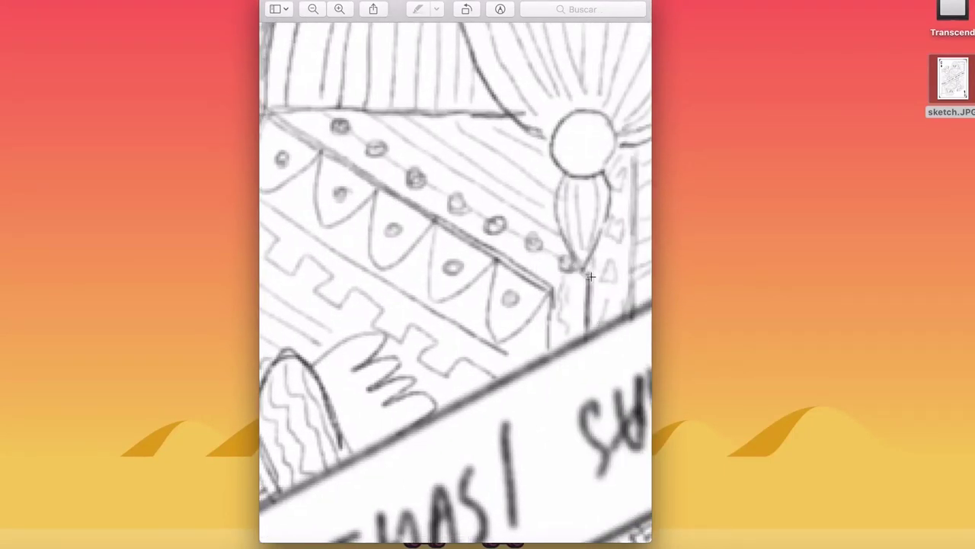
scroll(453, 200, "left", 3)
scroll(463, 202, "down", 2)
scroll(463, 207, "down", 1)
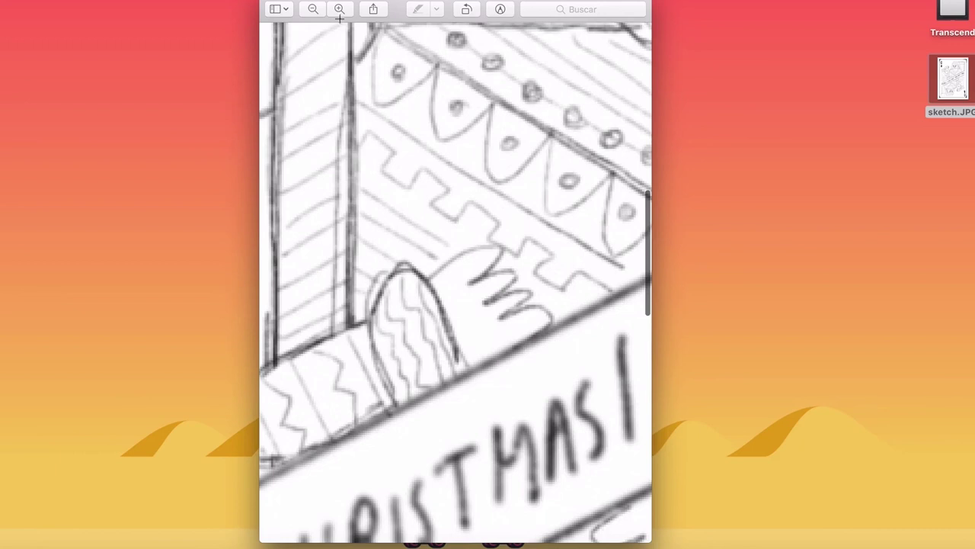
left_click(312, 9)
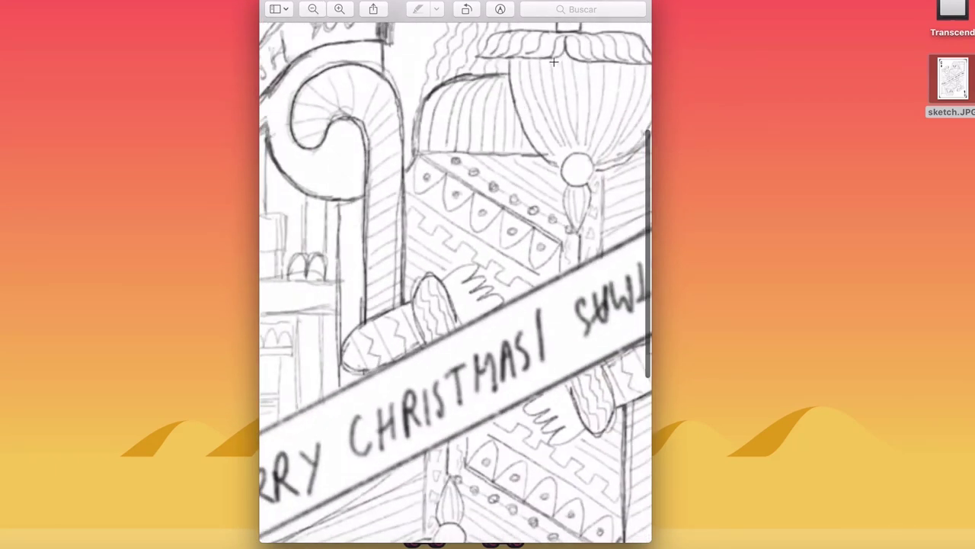
left_click(313, 9)
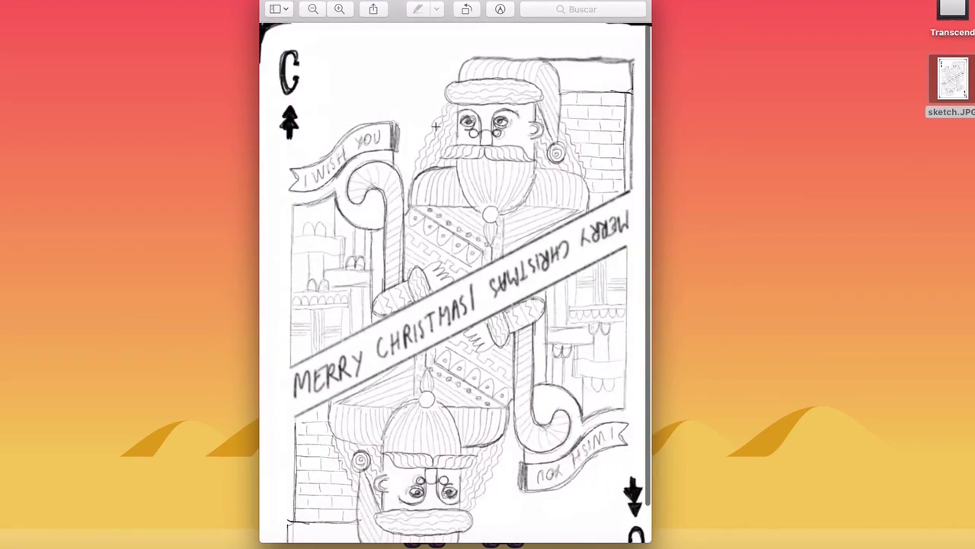